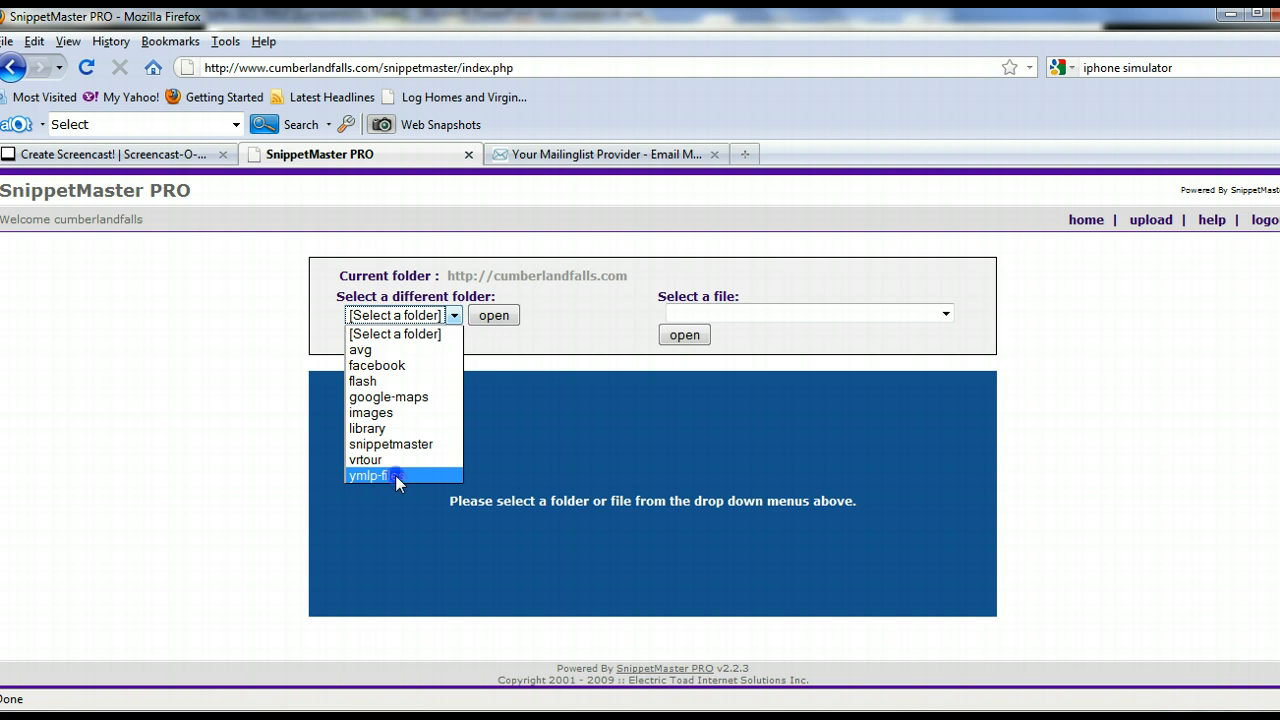
- Open newsletter.html from the ymlp-files folder for editing
{"action": "left_click", "coordinate": [395, 475]}
{"action": "left_click", "coordinate": [493, 316]}
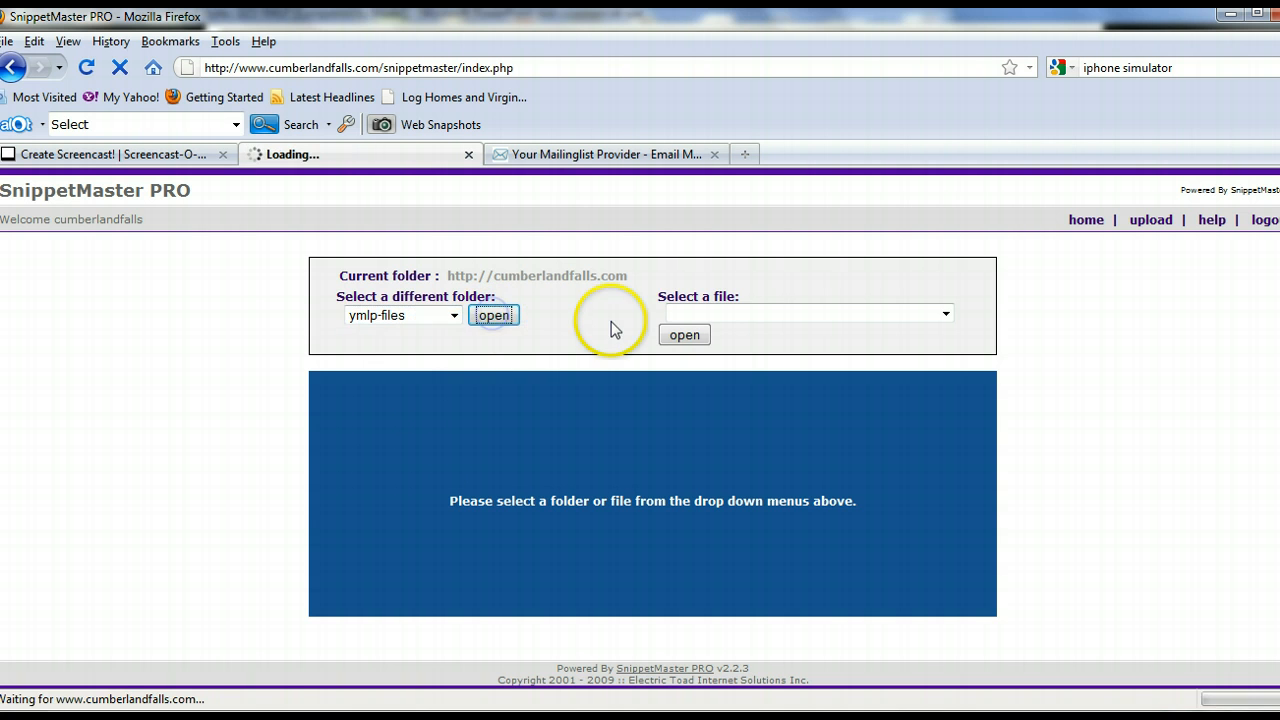
{"action": "left_click", "coordinate": [778, 315]}
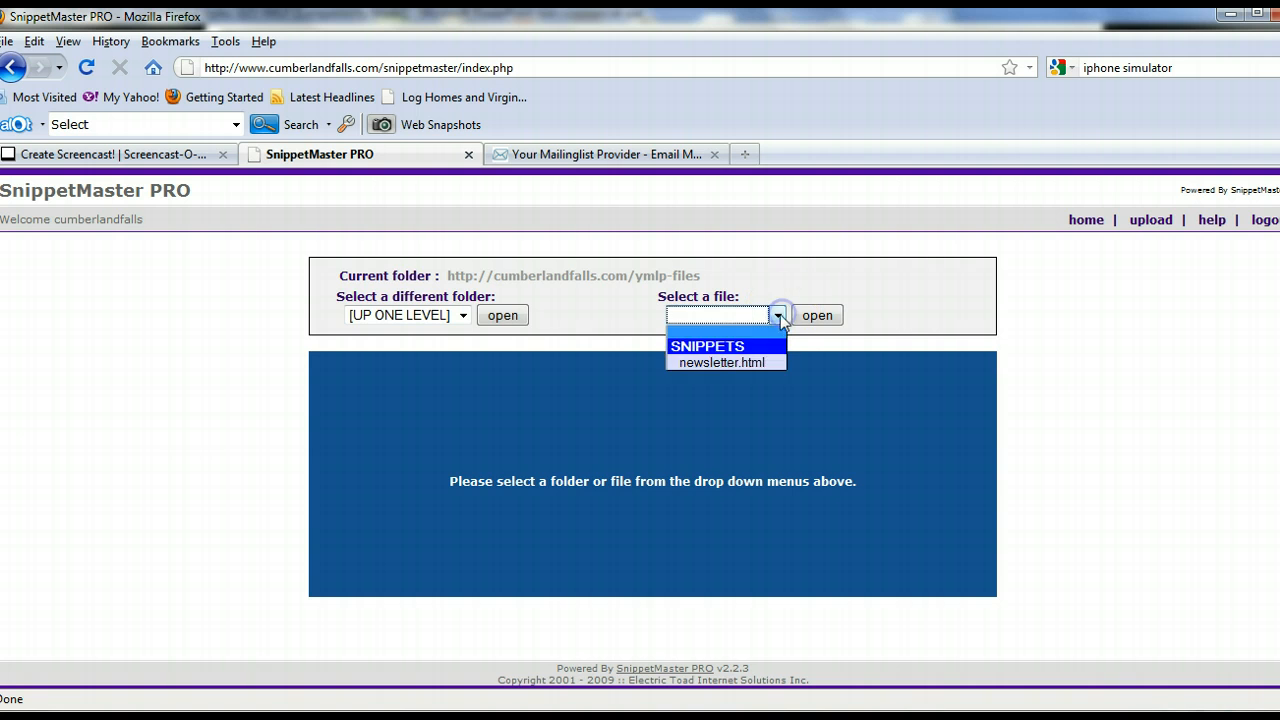
{"action": "left_click", "coordinate": [738, 360]}
{"action": "left_click", "coordinate": [815, 315]}
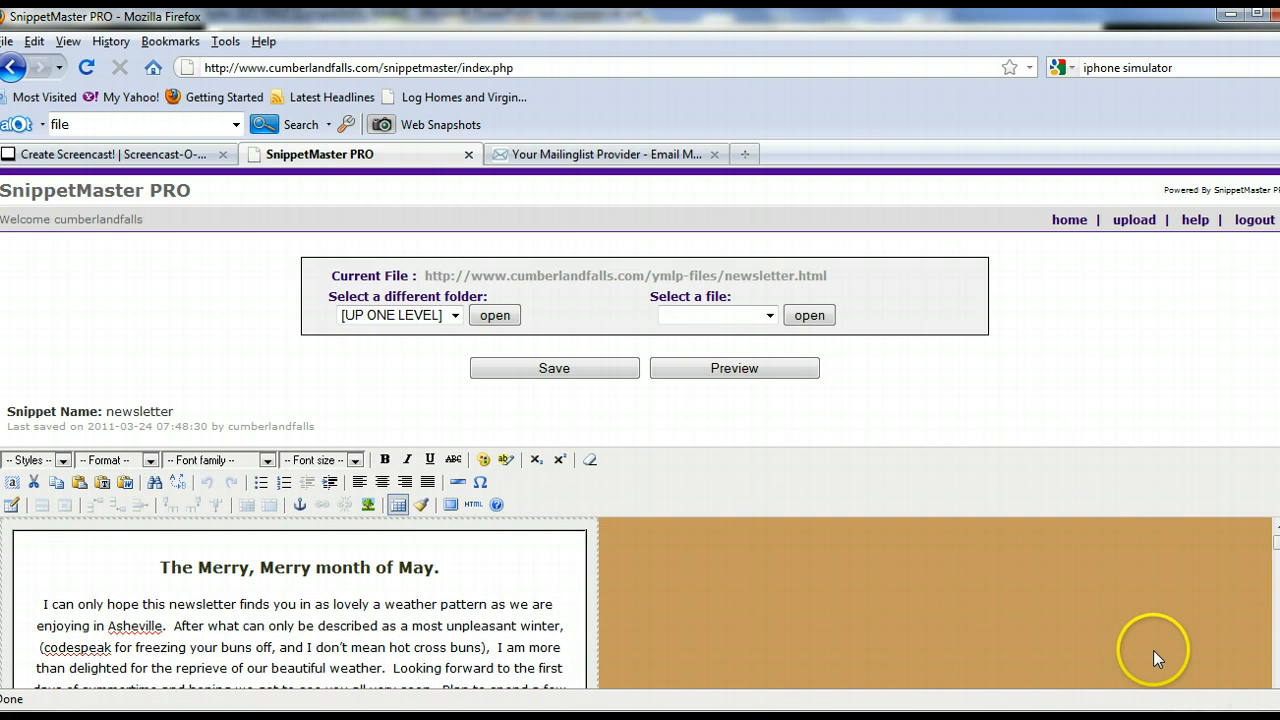
- Look through the newsletter in the editor, from the opening text down to the illustrated event sections
{"action": "scroll", "coordinate": [1146, 551], "scroll_direction": "down", "scroll_amount": 3}
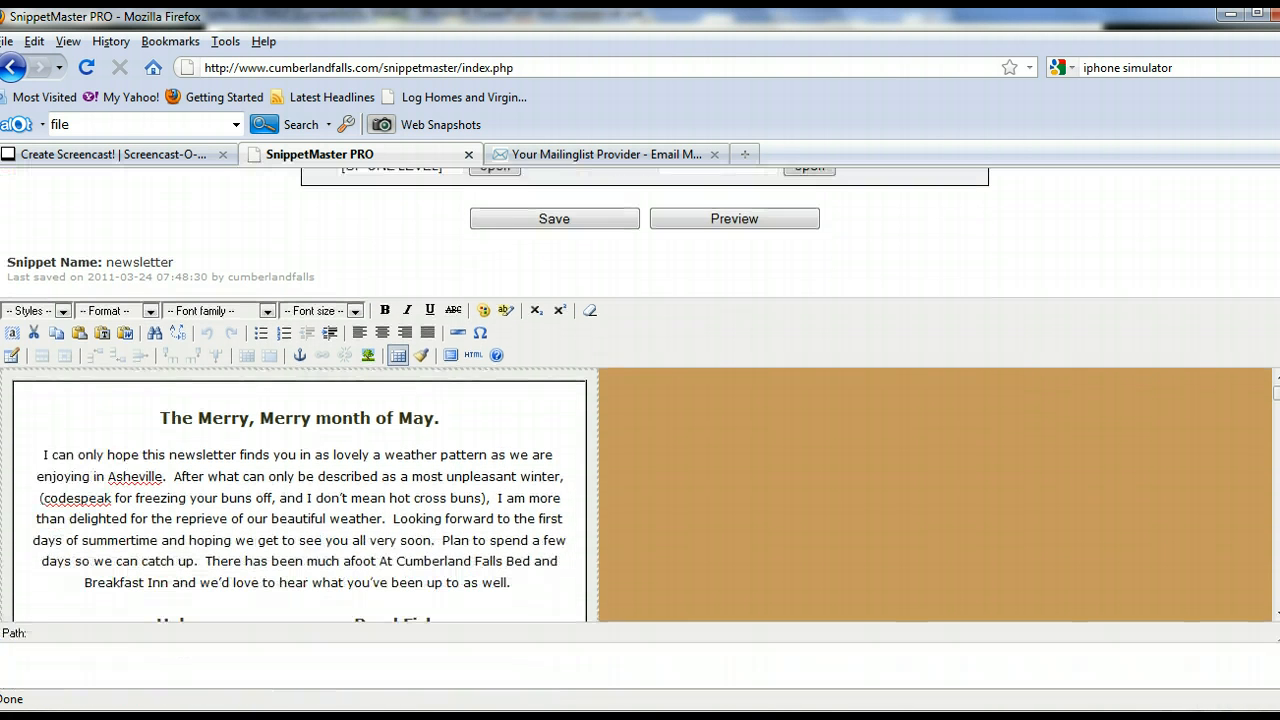
{"action": "scroll", "coordinate": [756, 476], "scroll_direction": "up", "scroll_amount": 2}
{"action": "scroll", "coordinate": [742, 480], "scroll_direction": "down", "scroll_amount": 2}
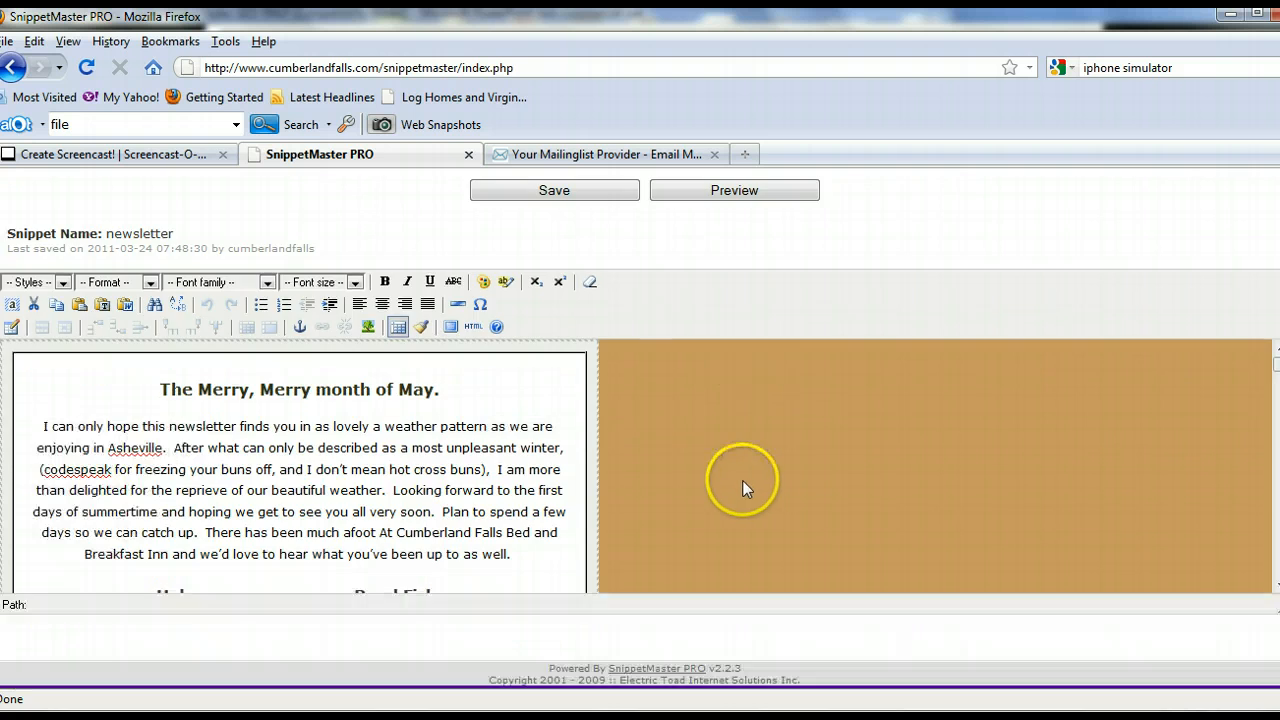
{"action": "scroll", "coordinate": [641, 465], "scroll_direction": "up", "scroll_amount": 2}
{"action": "scroll", "coordinate": [585, 470], "scroll_direction": "down", "scroll_amount": 4}
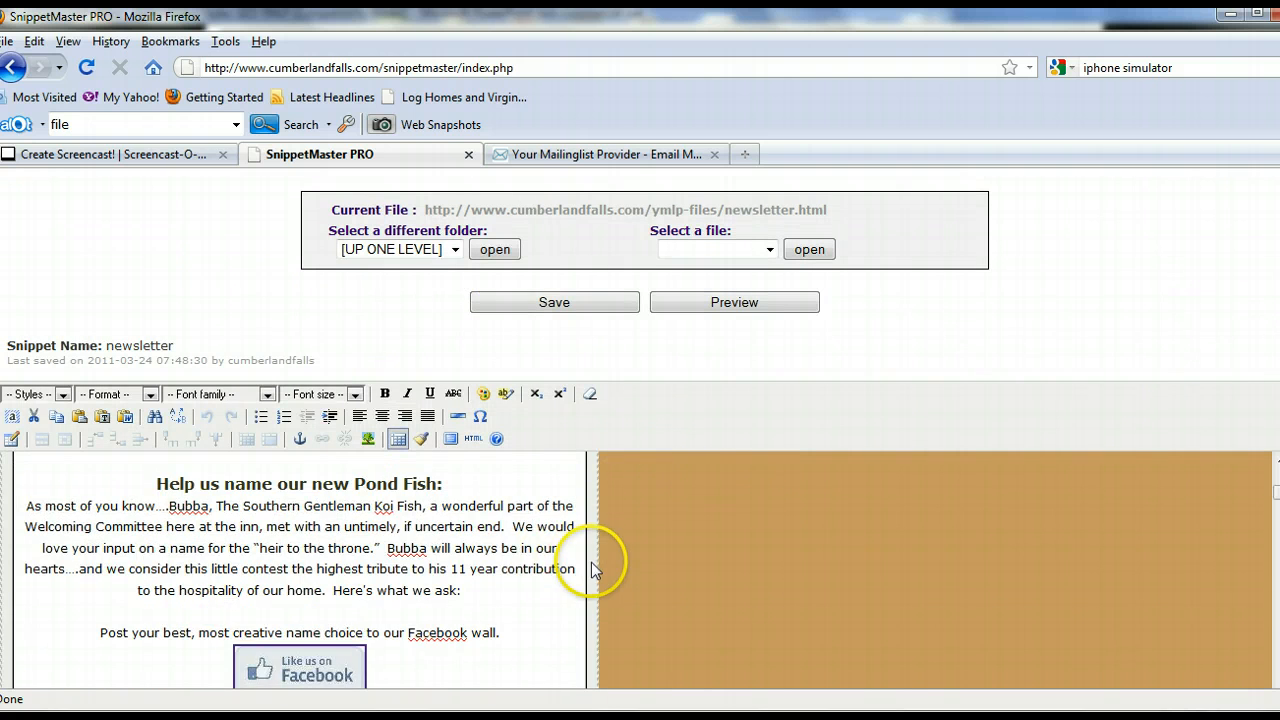
{"action": "scroll", "coordinate": [597, 568], "scroll_direction": "down", "scroll_amount": 5}
{"action": "scroll", "coordinate": [593, 569], "scroll_direction": "down", "scroll_amount": 10}
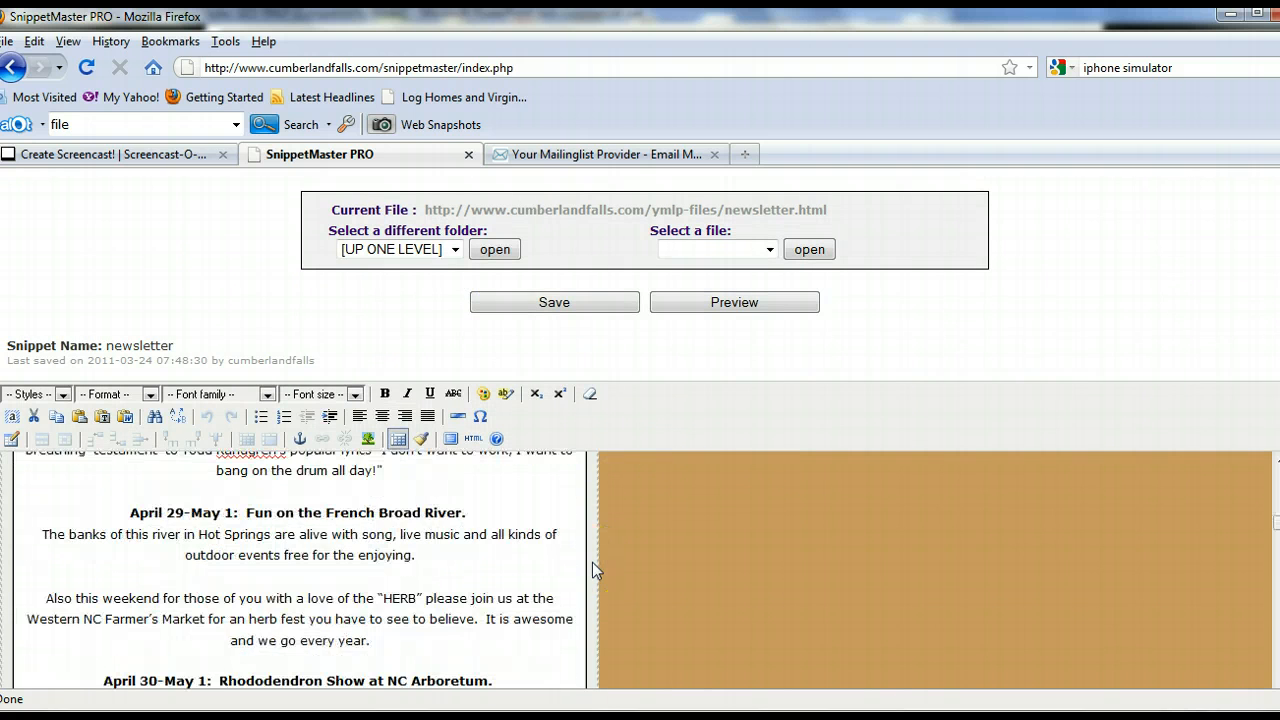
{"action": "scroll", "coordinate": [522, 576], "scroll_direction": "down", "scroll_amount": 10}
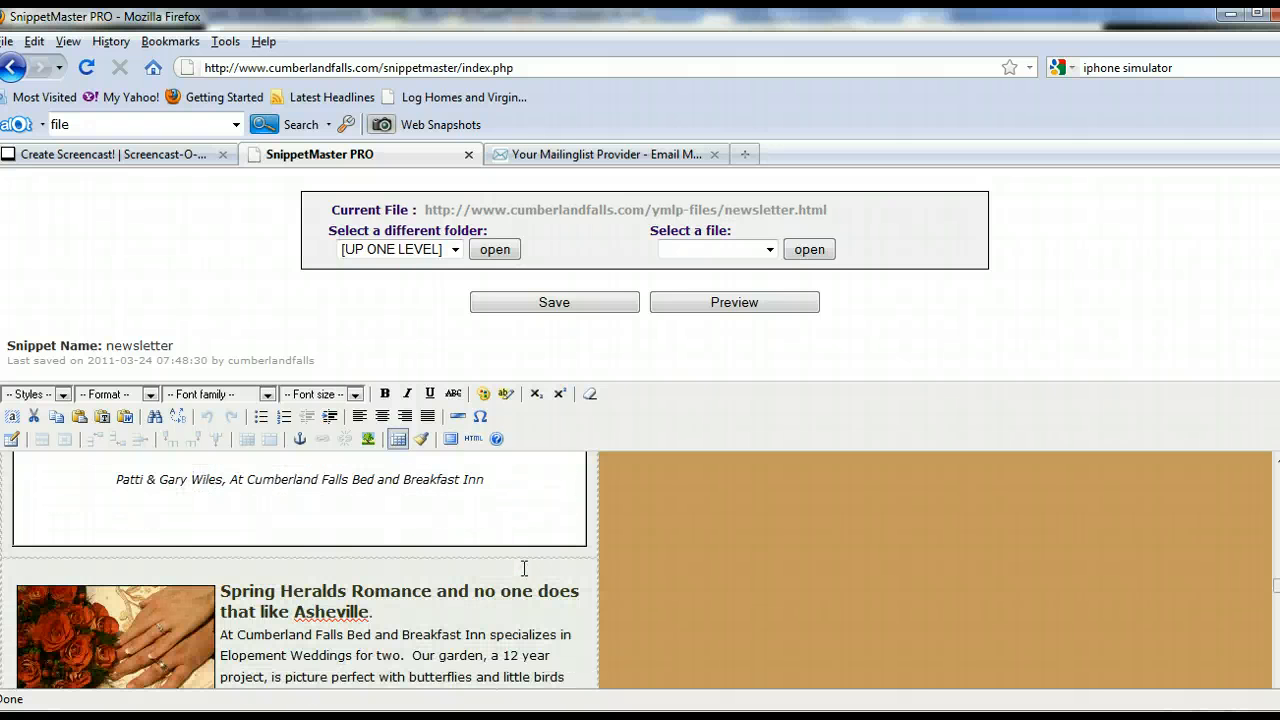
{"action": "scroll", "coordinate": [524, 568], "scroll_direction": "down", "scroll_amount": 3}
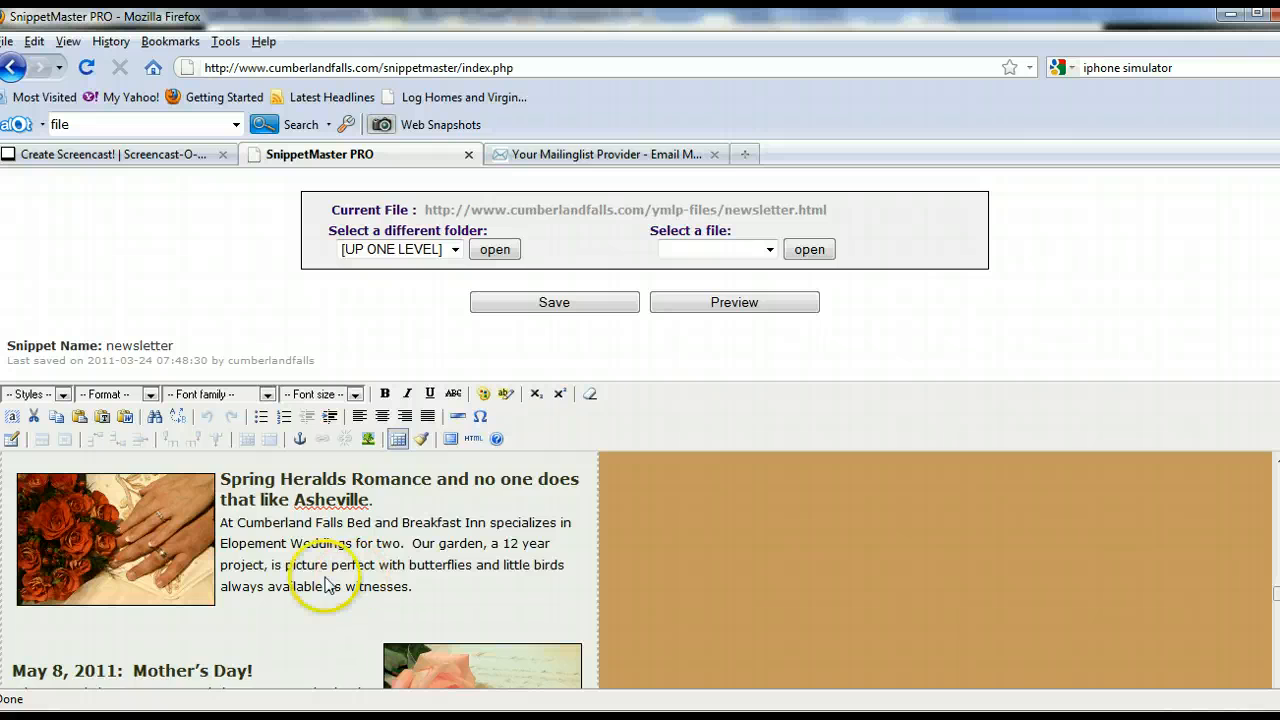
{"action": "scroll", "coordinate": [325, 583], "scroll_direction": "down", "scroll_amount": 5}
{"action": "scroll", "coordinate": [325, 583], "scroll_direction": "up", "scroll_amount": 5}
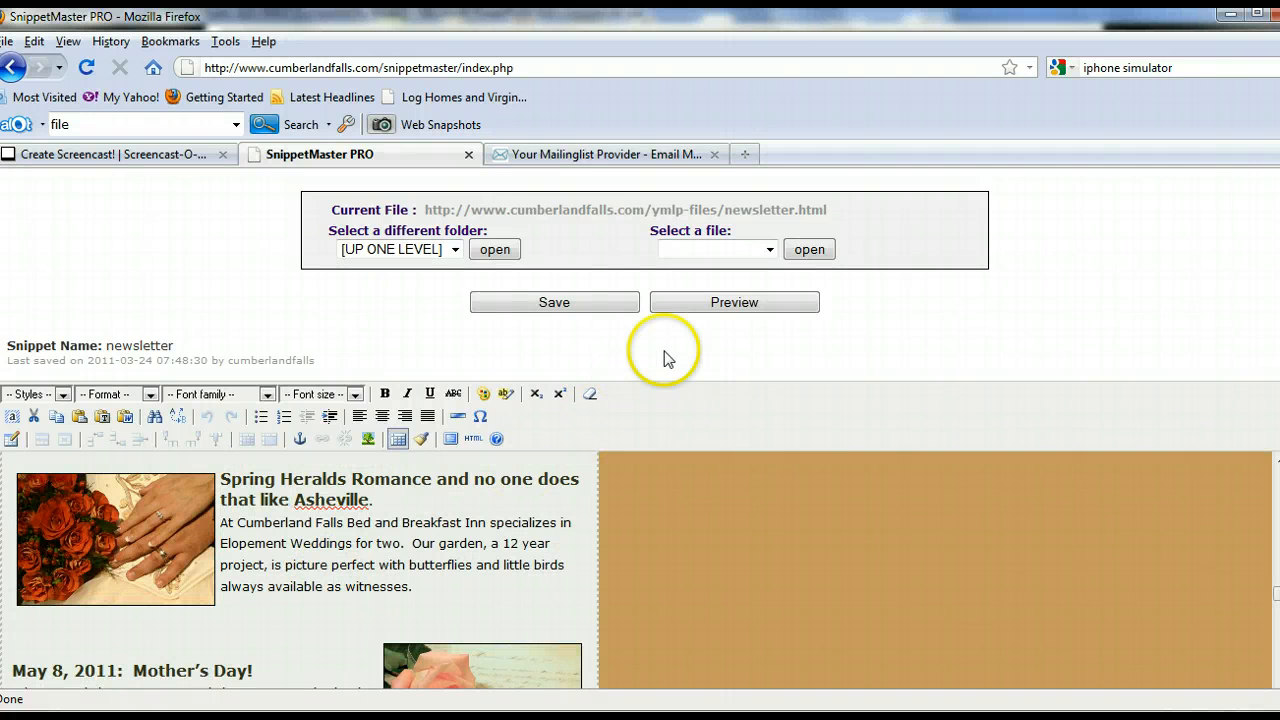
- Preview the newsletter, review its layout from the header to the lower sections, and close the preview
{"action": "left_click", "coordinate": [707, 305]}
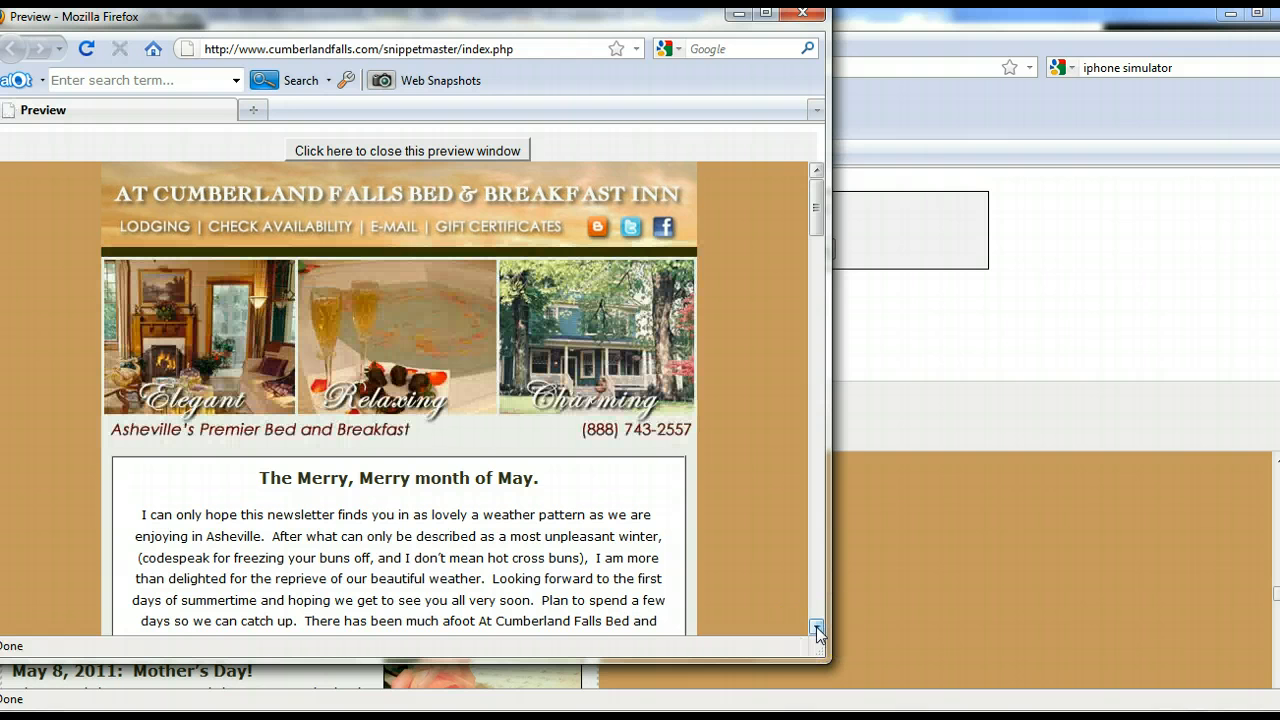
{"action": "left_click", "coordinate": [817, 631]}
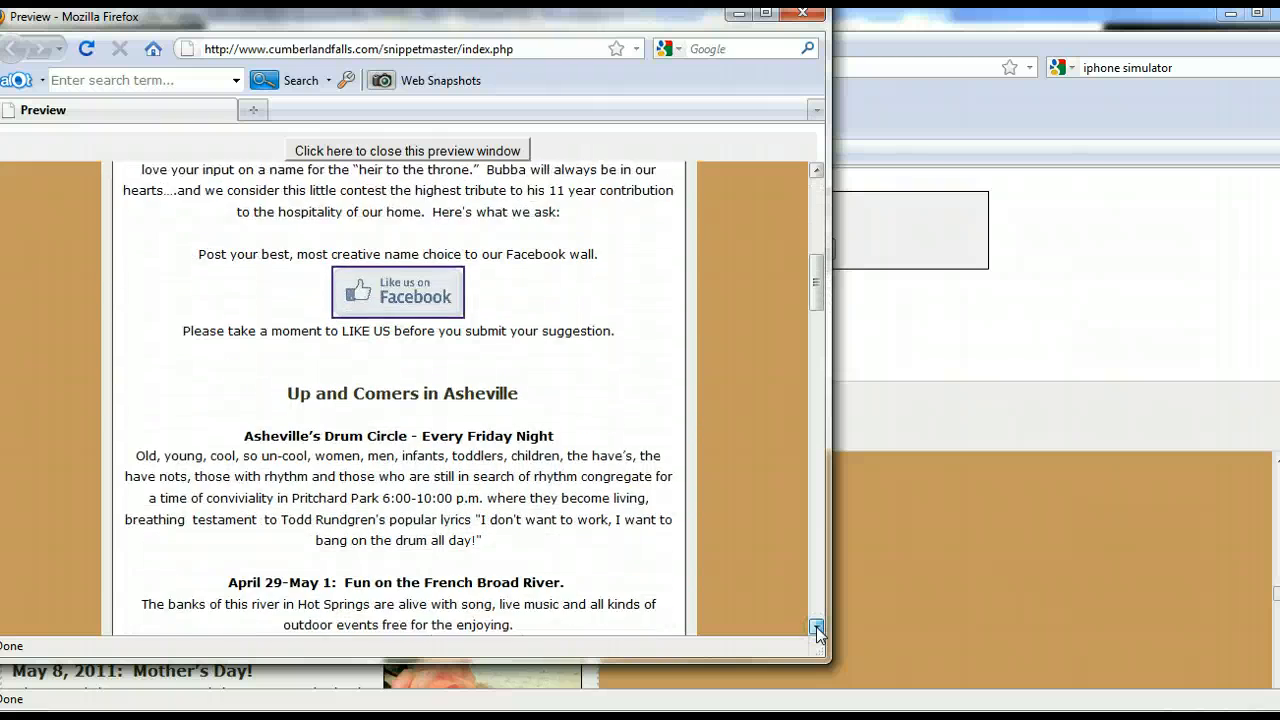
{"action": "left_click_drag", "start_coordinate": [817, 631], "coordinate": [817, 631]}
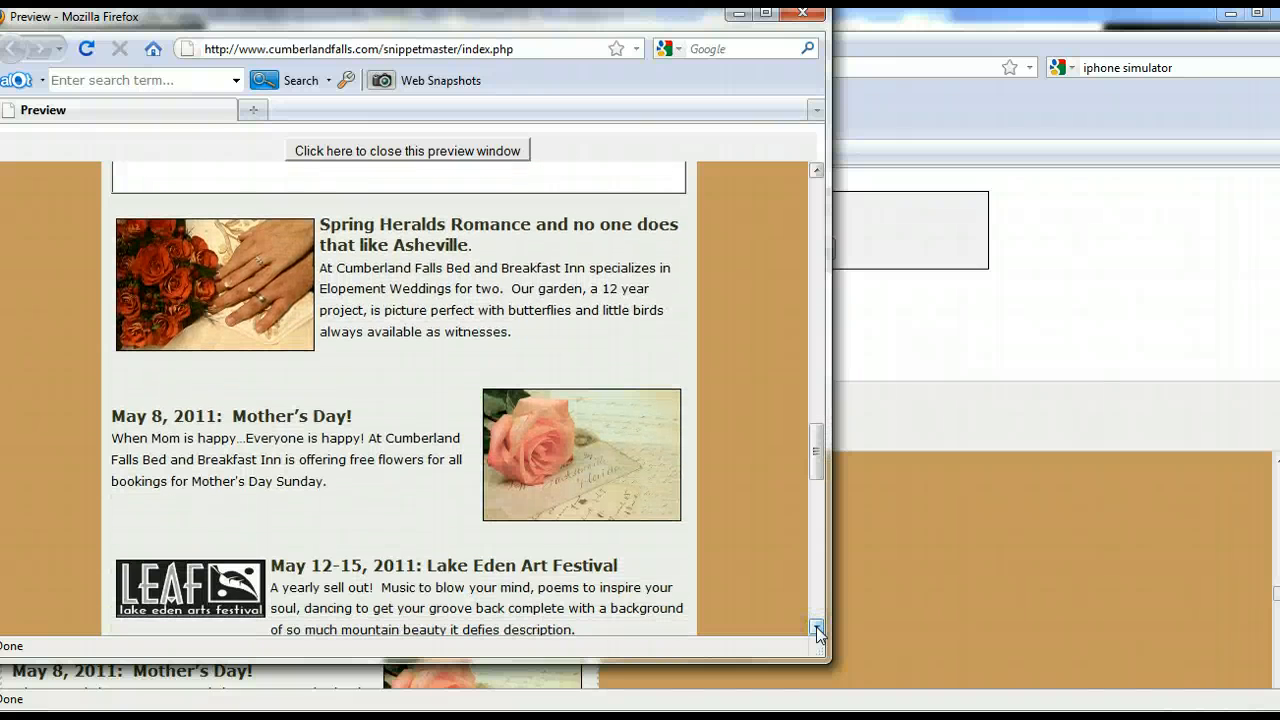
{"action": "left_click_drag", "start_coordinate": [817, 631], "coordinate": [817, 631]}
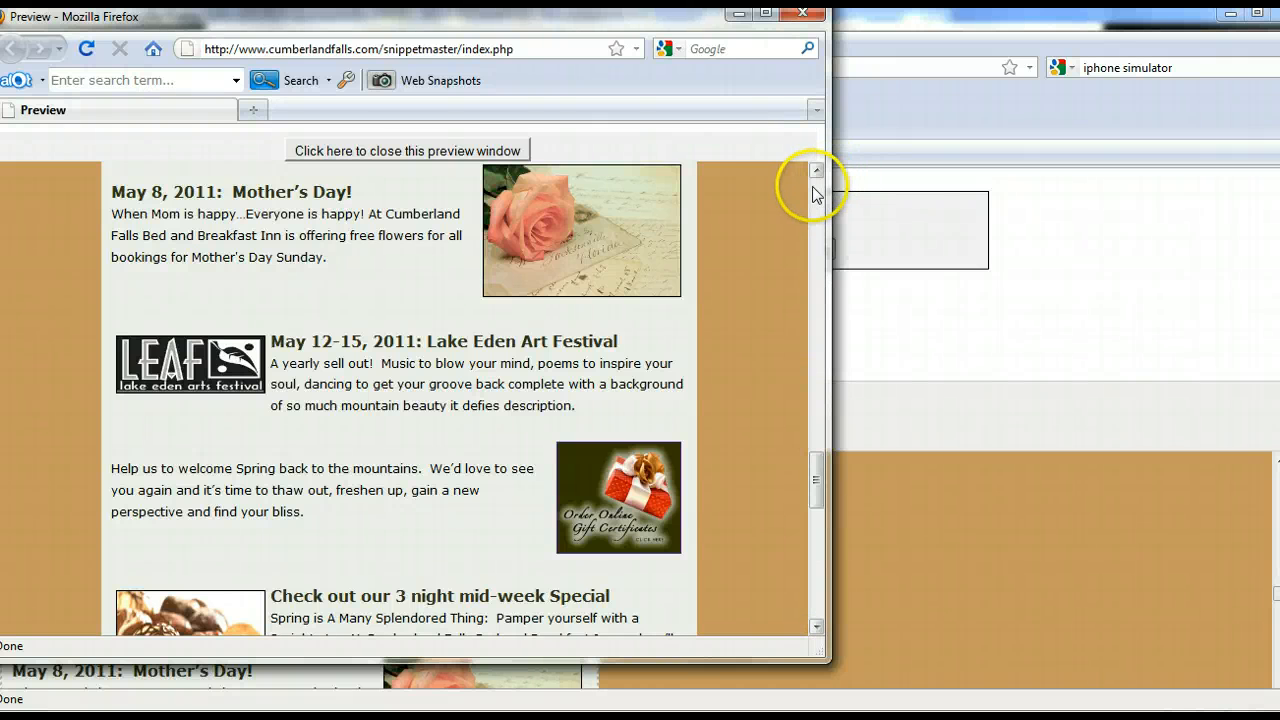
{"action": "left_click_drag", "start_coordinate": [813, 186], "coordinate": [813, 186]}
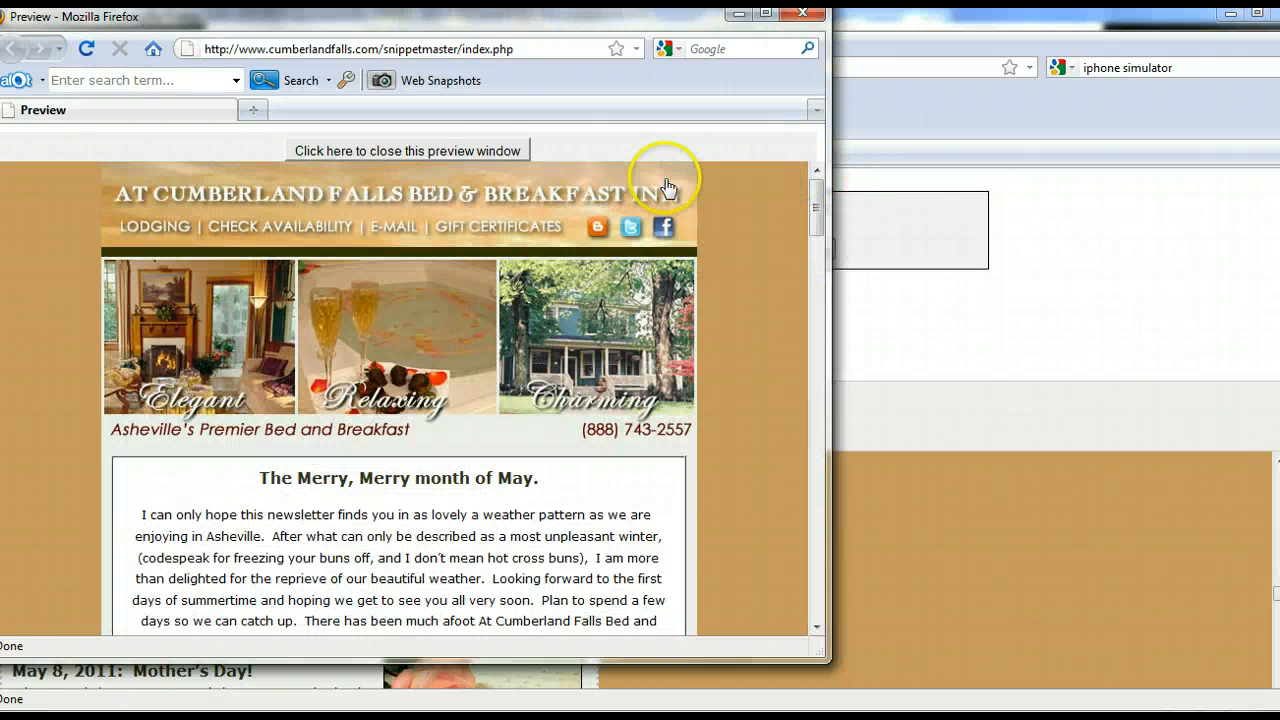
{"action": "left_click", "coordinate": [457, 152]}
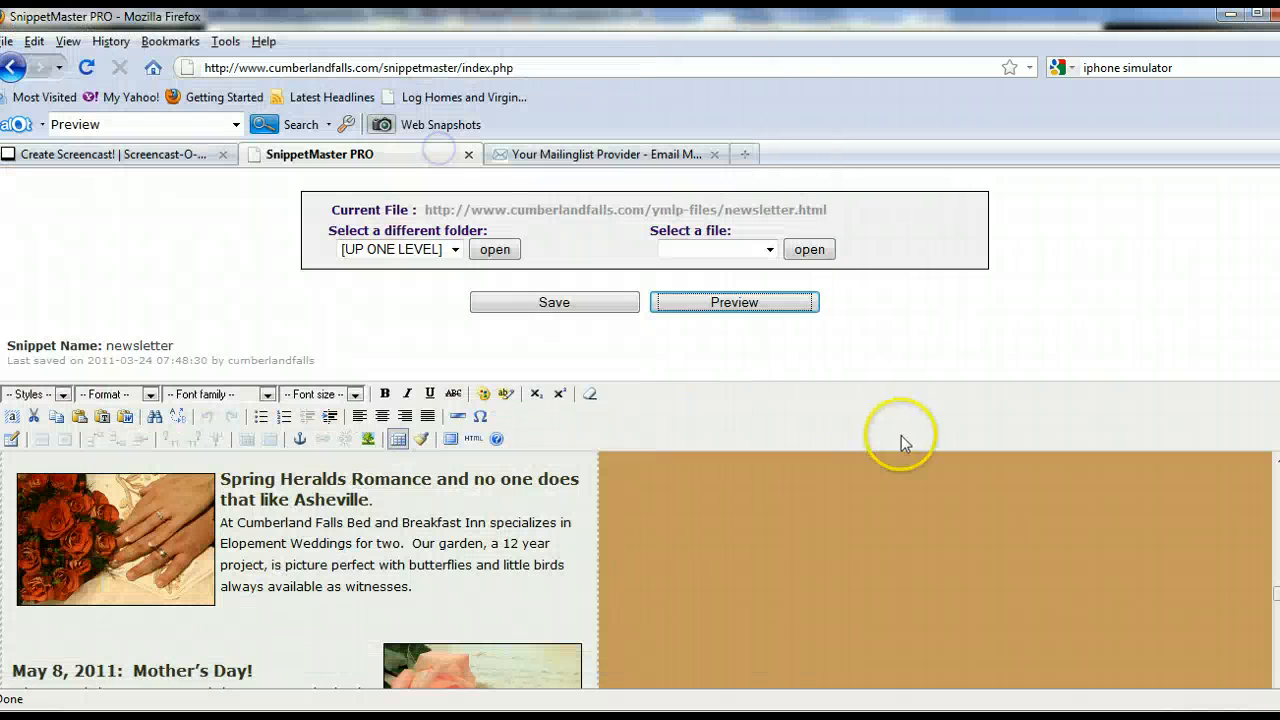
- Save the newsletter and reopen newsletter.html from the current folder
{"action": "left_click", "coordinate": [581, 305]}
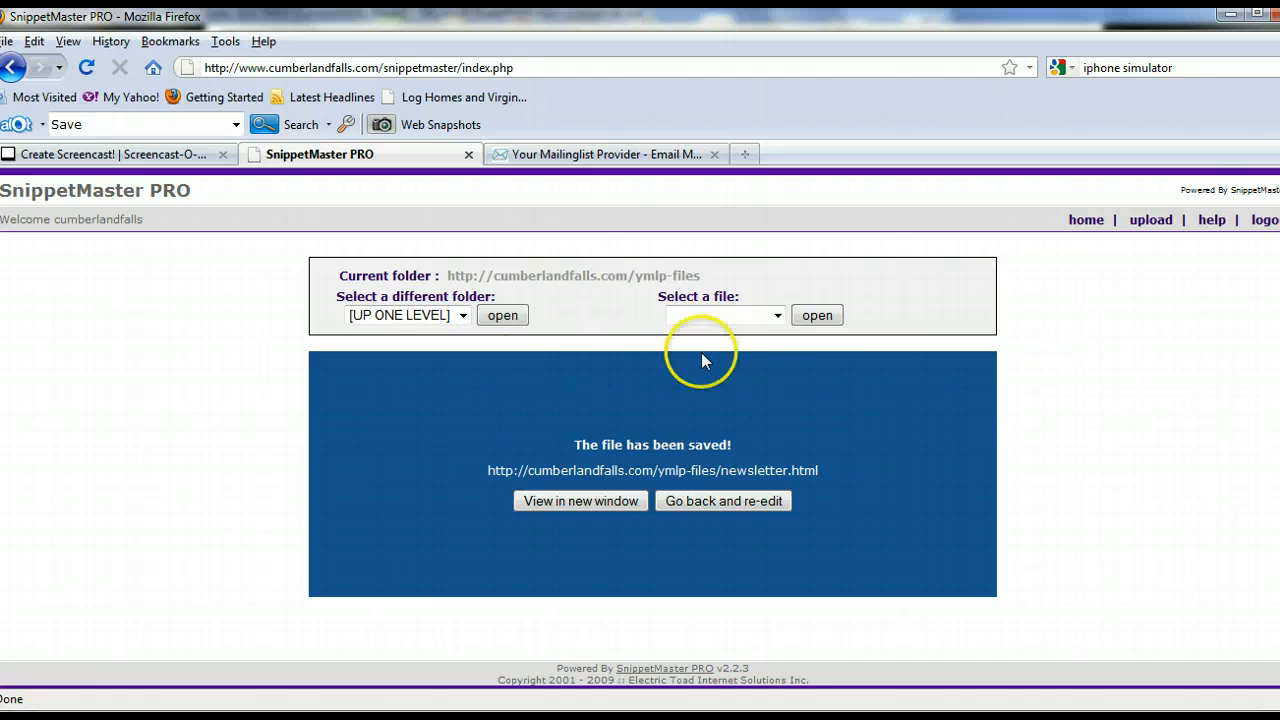
{"action": "left_click", "coordinate": [777, 315]}
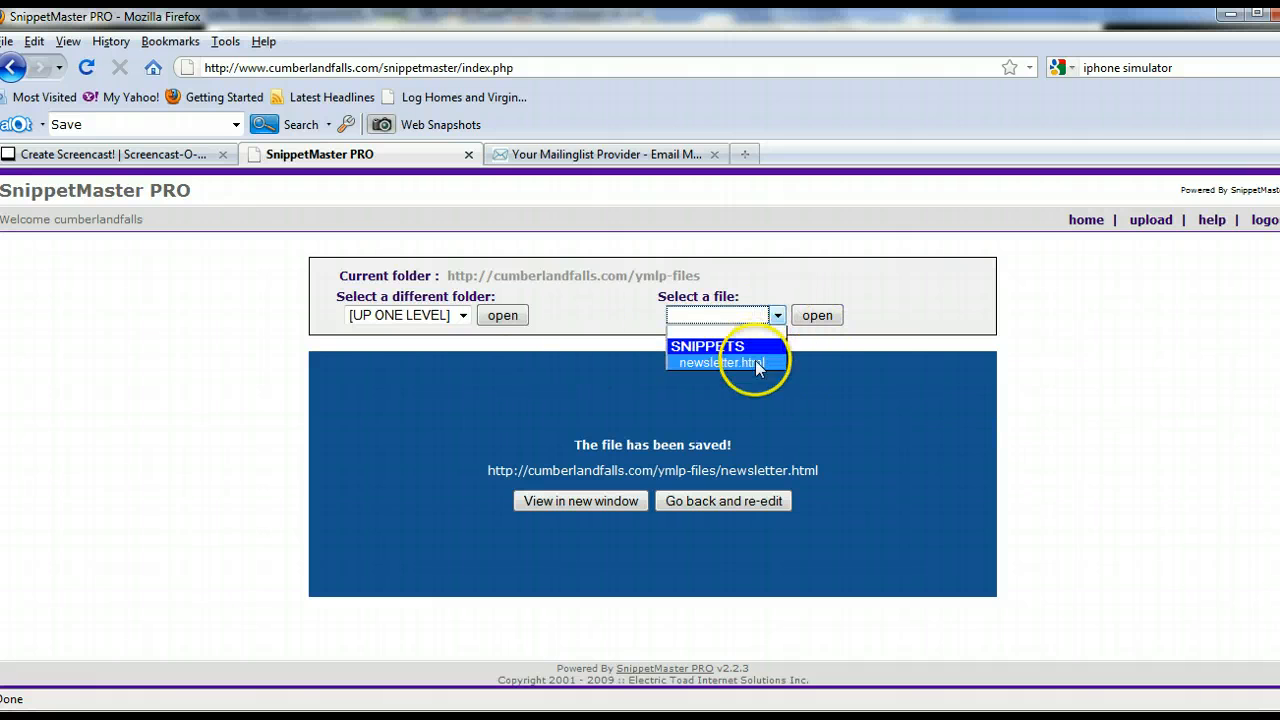
{"action": "left_click", "coordinate": [755, 362]}
{"action": "left_click", "coordinate": [814, 316]}
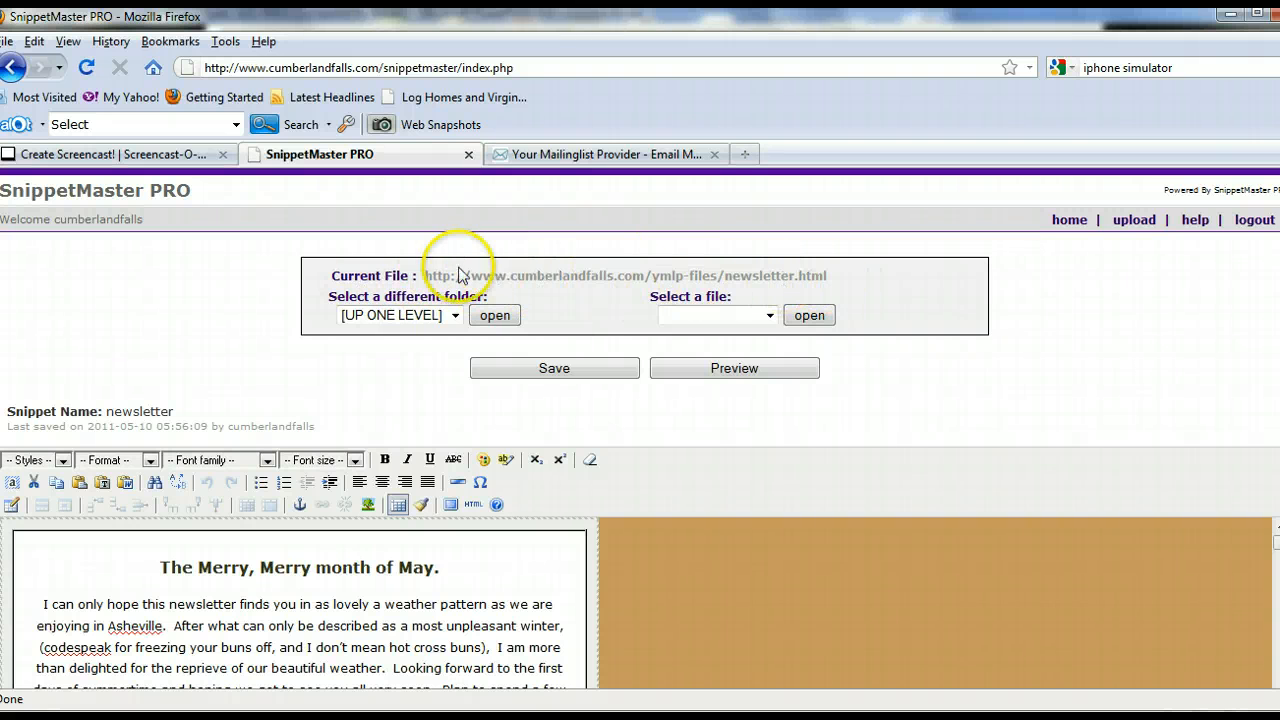
- Try to copy the full web address shown for the current newsletter file
{"action": "left_click", "coordinate": [838, 277]}
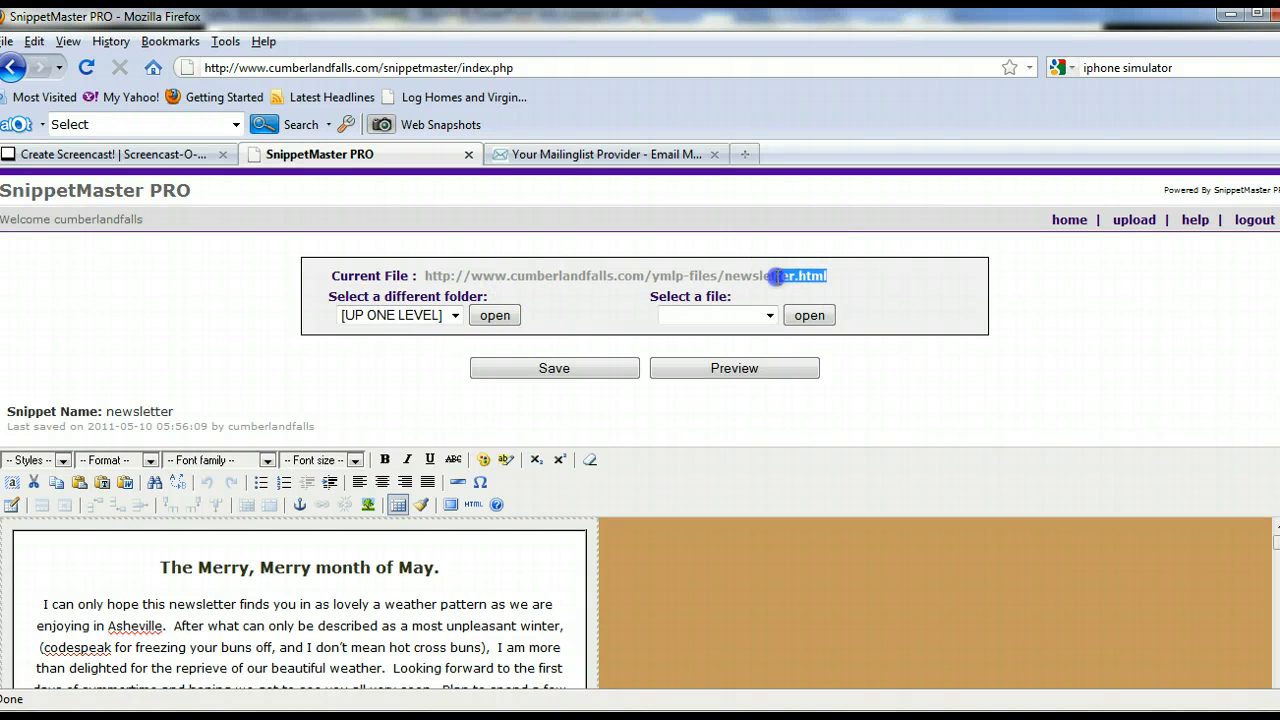
{"action": "left_click_drag", "start_coordinate": [777, 277], "coordinate": [614, 275]}
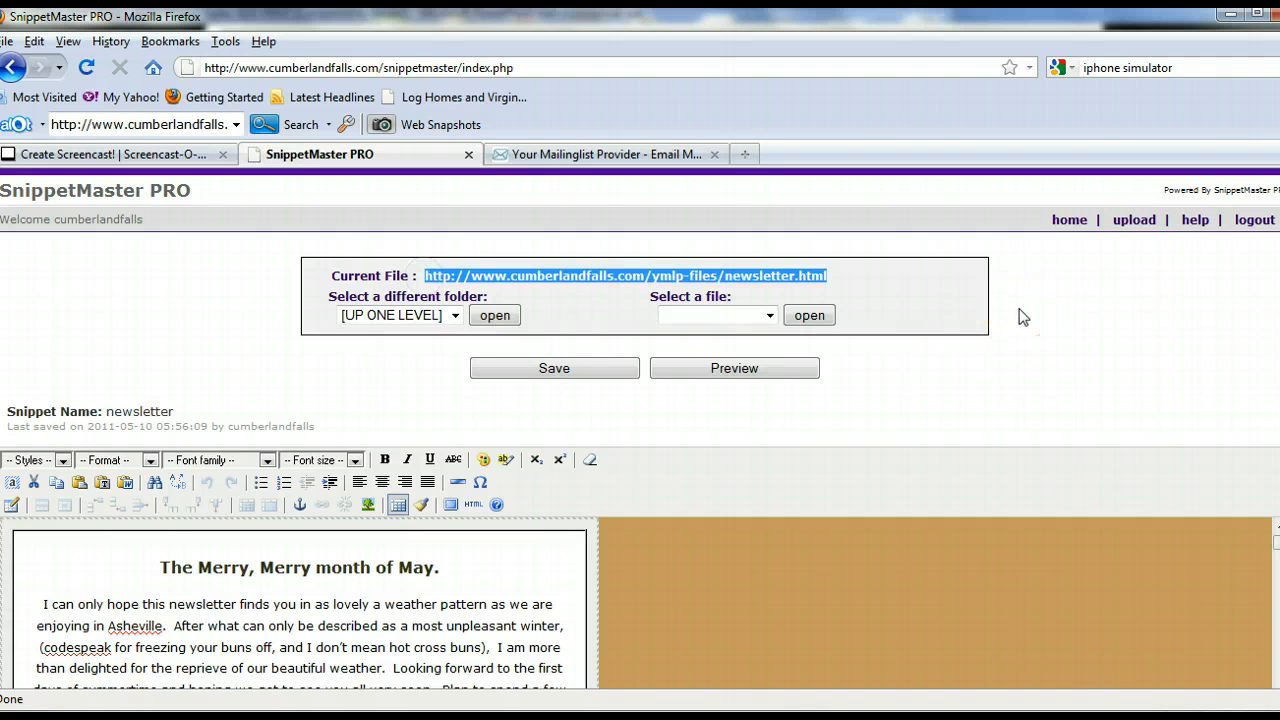
{"action": "right_click", "coordinate": [820, 277]}
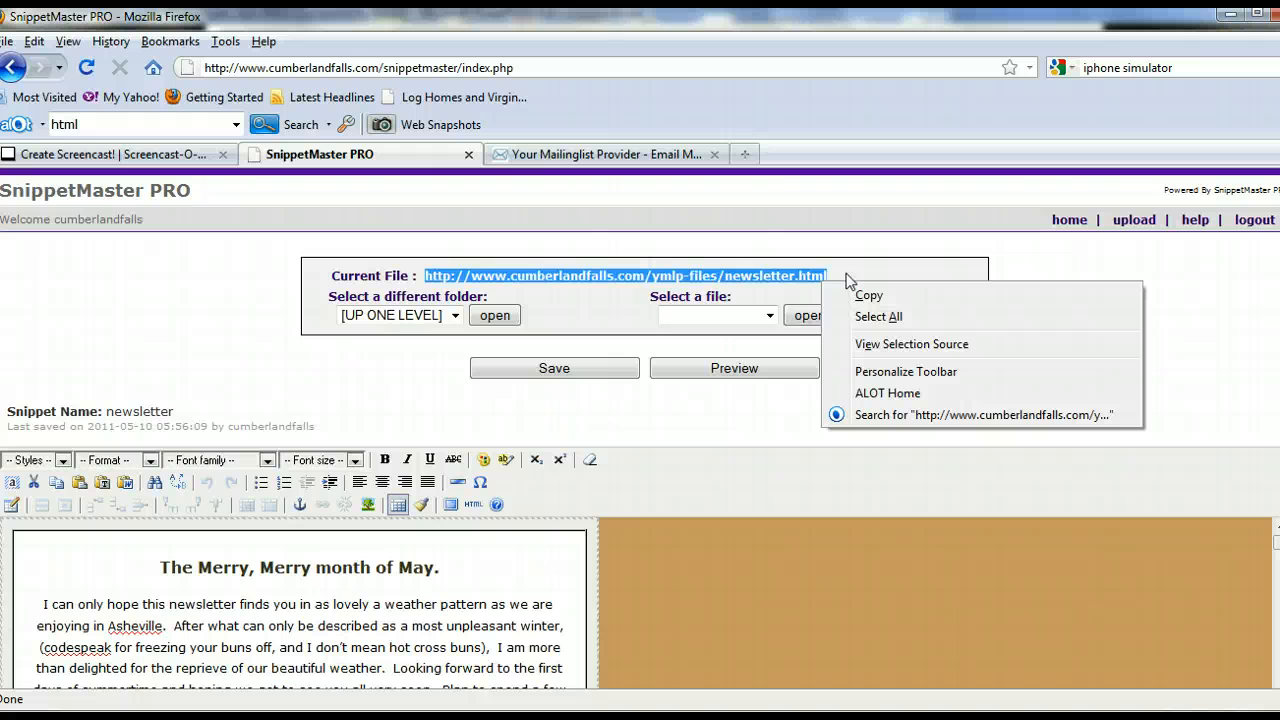
{"action": "left_click", "coordinate": [563, 301]}
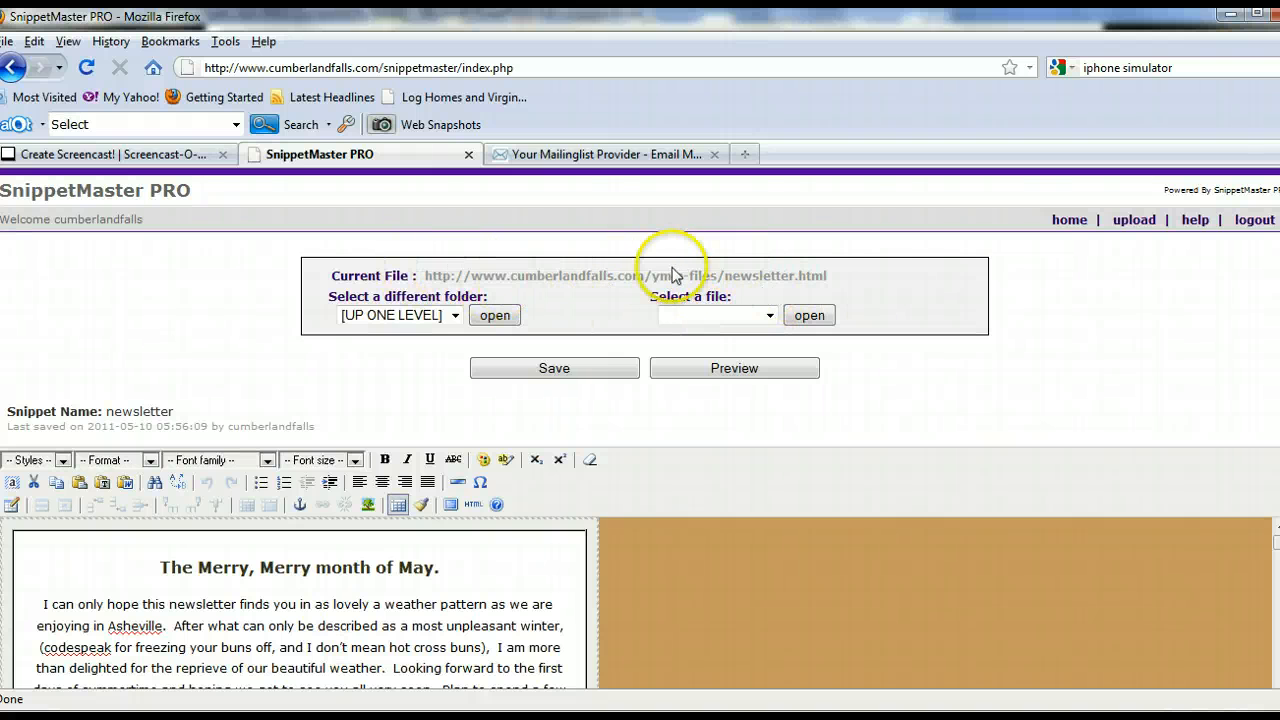
- Switch to Your Mailinglist Provider, start composing a newsletter and enable sending it as a test message
{"action": "left_click", "coordinate": [605, 158]}
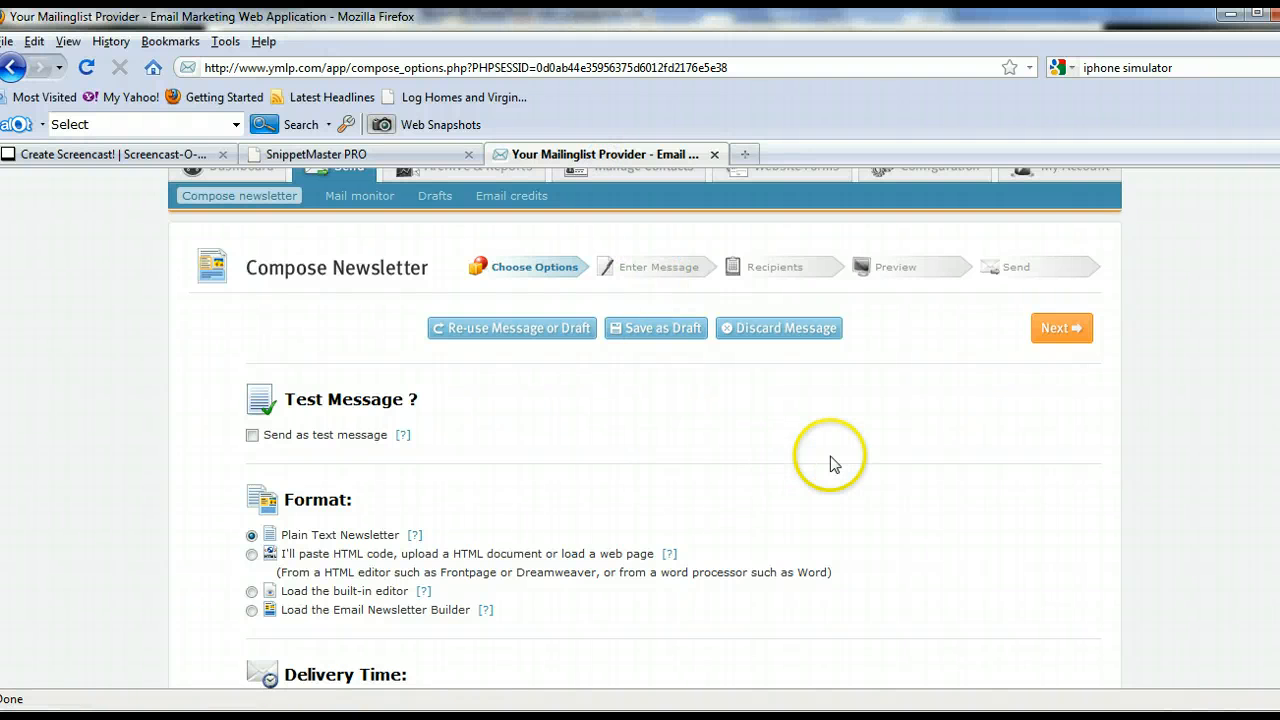
{"action": "scroll", "coordinate": [831, 463], "scroll_direction": "up", "scroll_amount": 2}
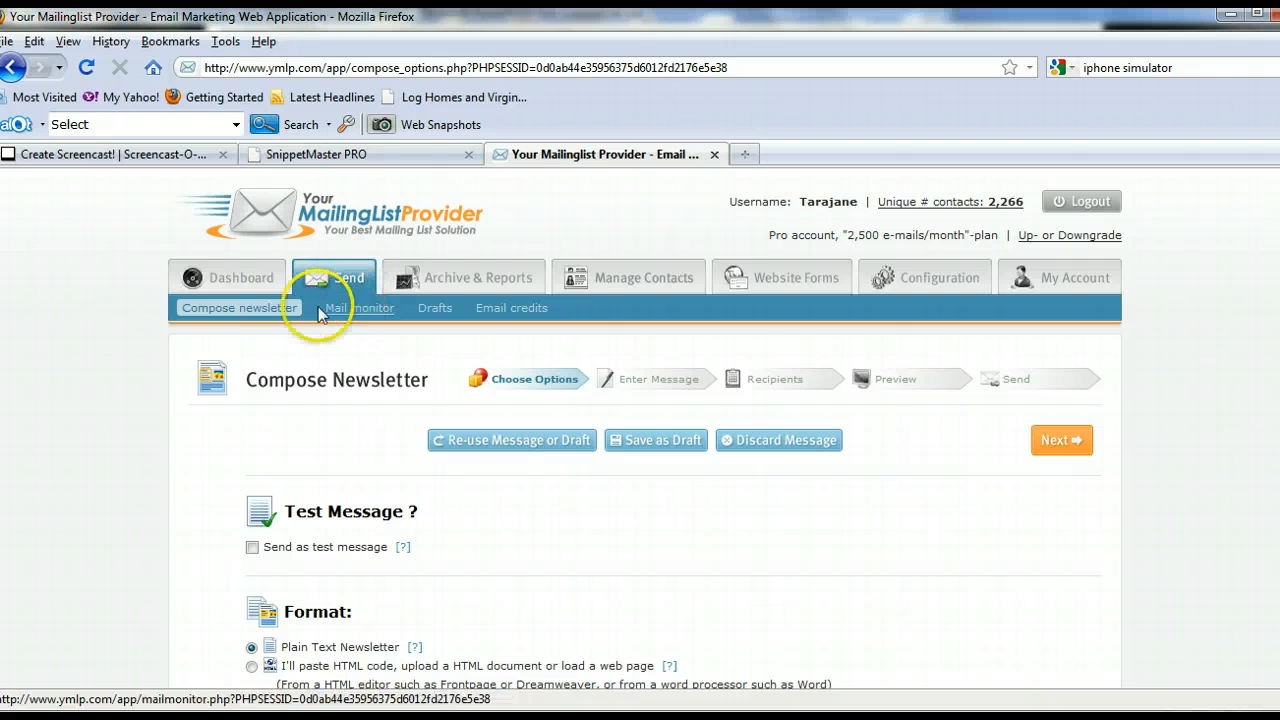
{"action": "left_click", "coordinate": [265, 307]}
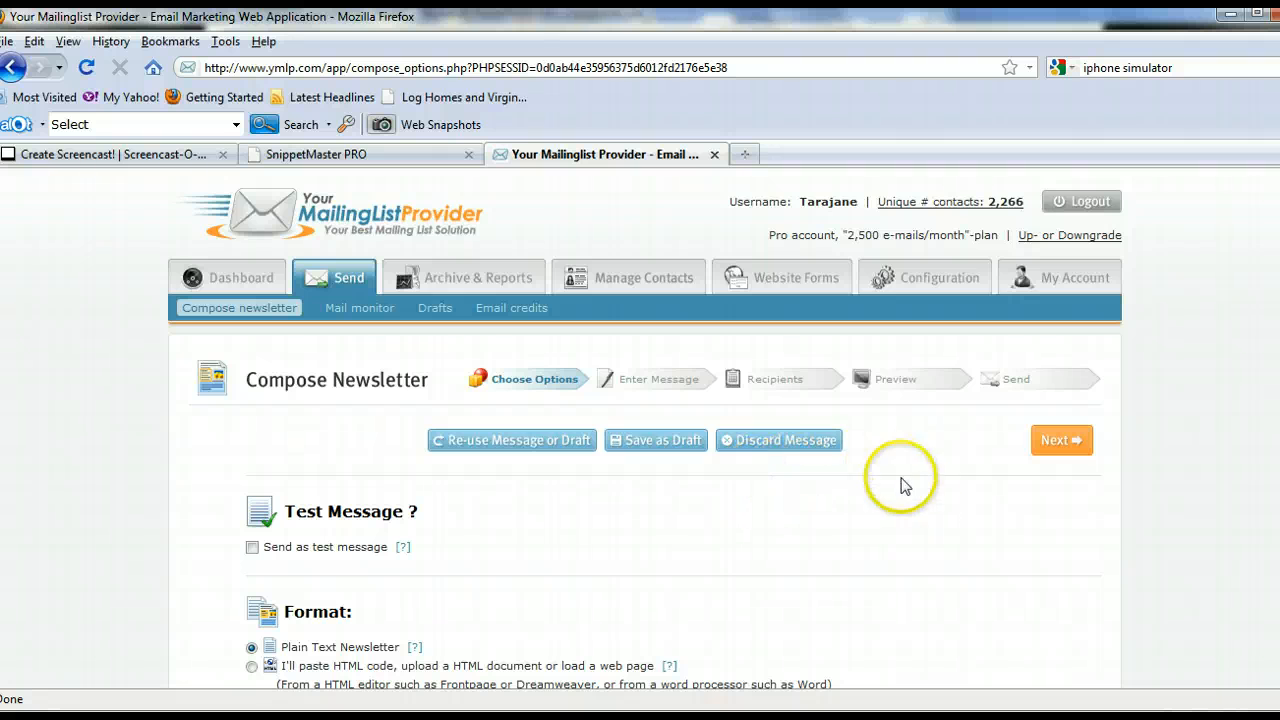
{"action": "scroll", "coordinate": [760, 535], "scroll_direction": "down", "scroll_amount": 2}
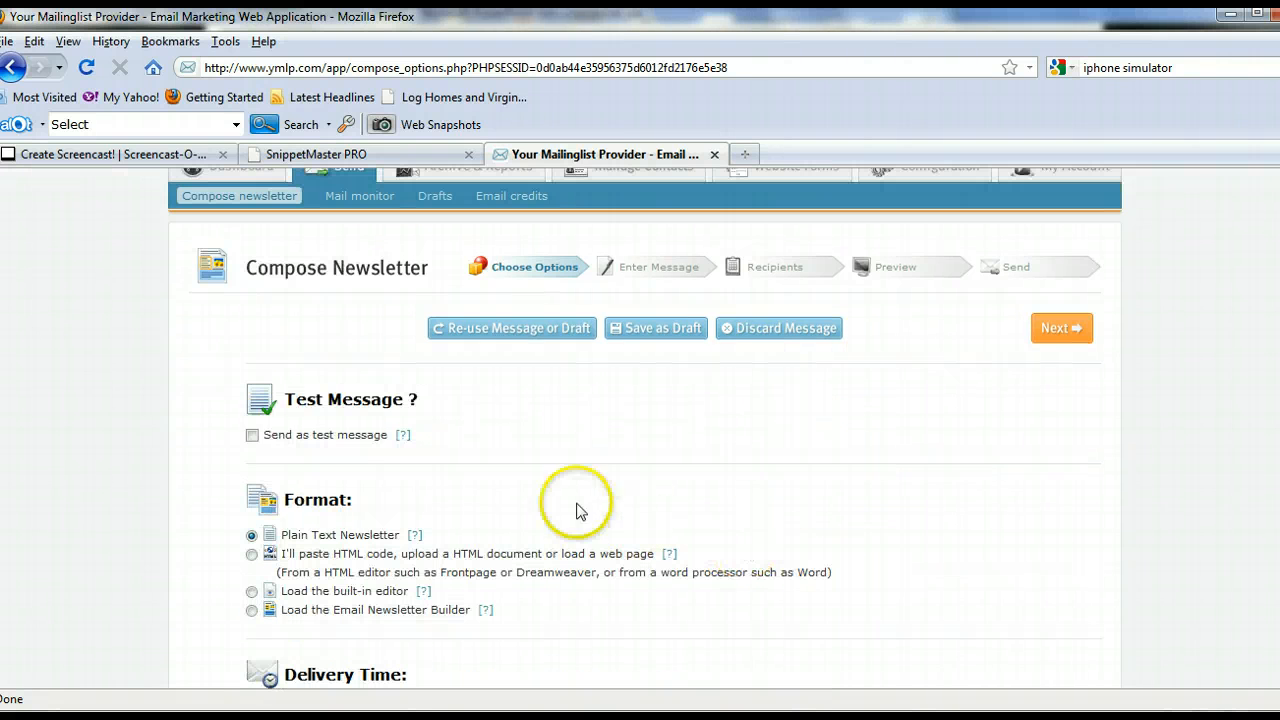
{"action": "left_click", "coordinate": [252, 437]}
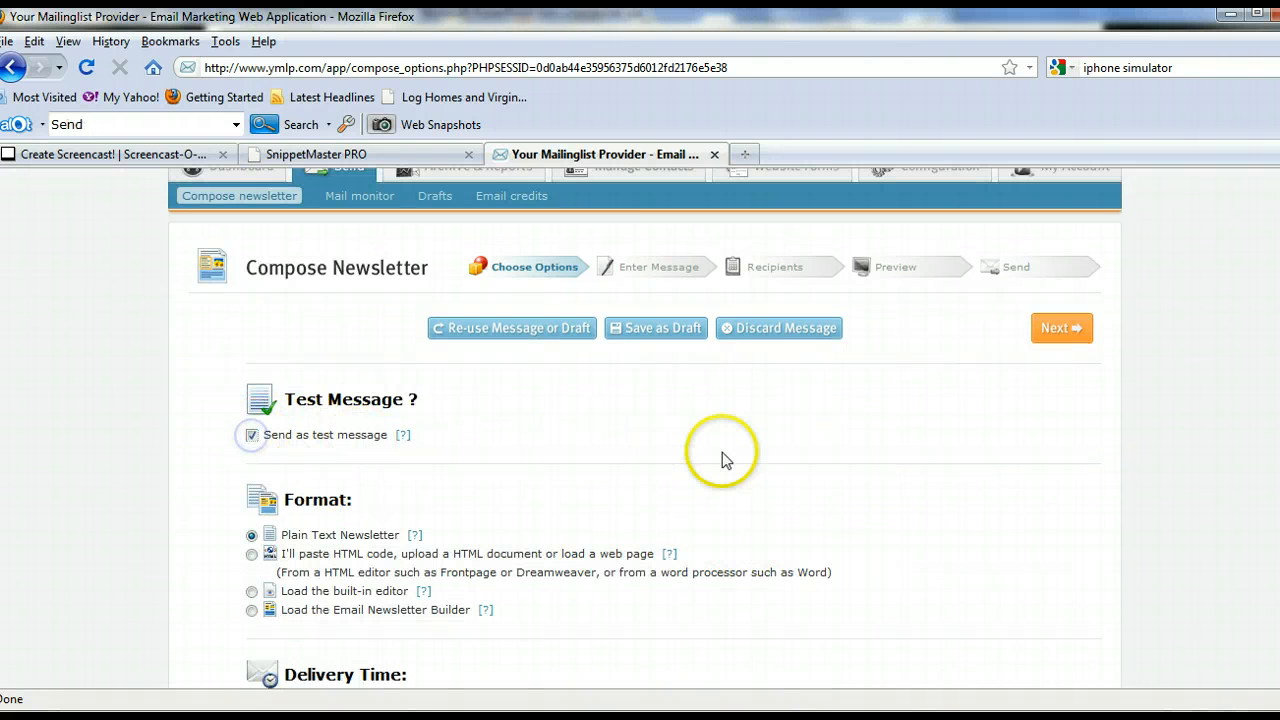
- Choose the format for pasting HTML code, uploading an HTML document or loading a web page, and continue to message entry
{"action": "scroll", "coordinate": [785, 455], "scroll_direction": "down", "scroll_amount": 2}
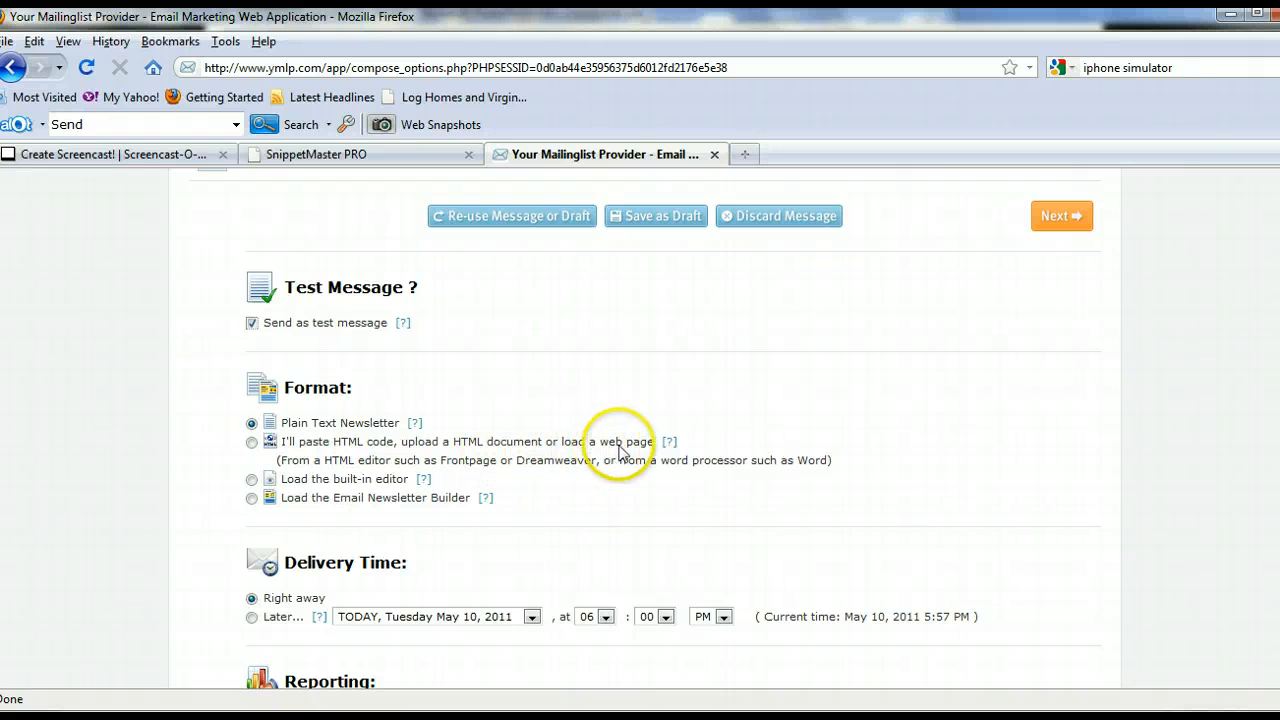
{"action": "left_click", "coordinate": [252, 443]}
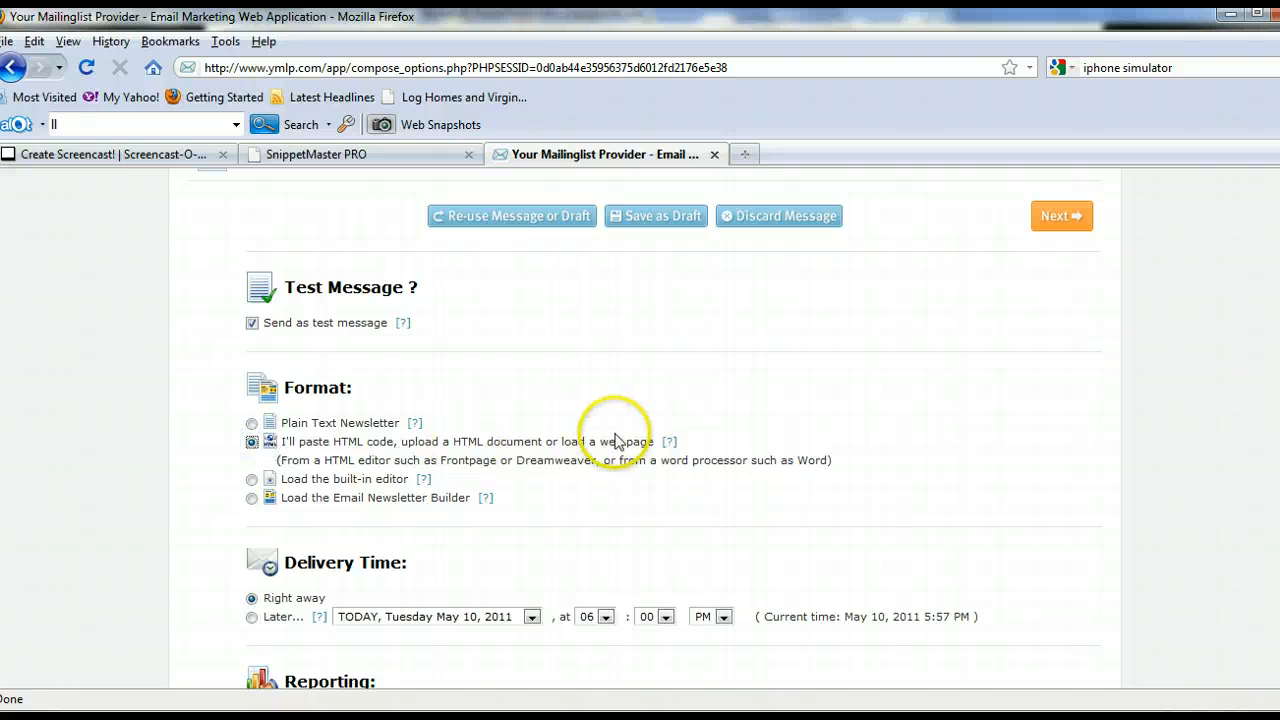
{"action": "scroll", "coordinate": [677, 423], "scroll_direction": "down", "scroll_amount": 3}
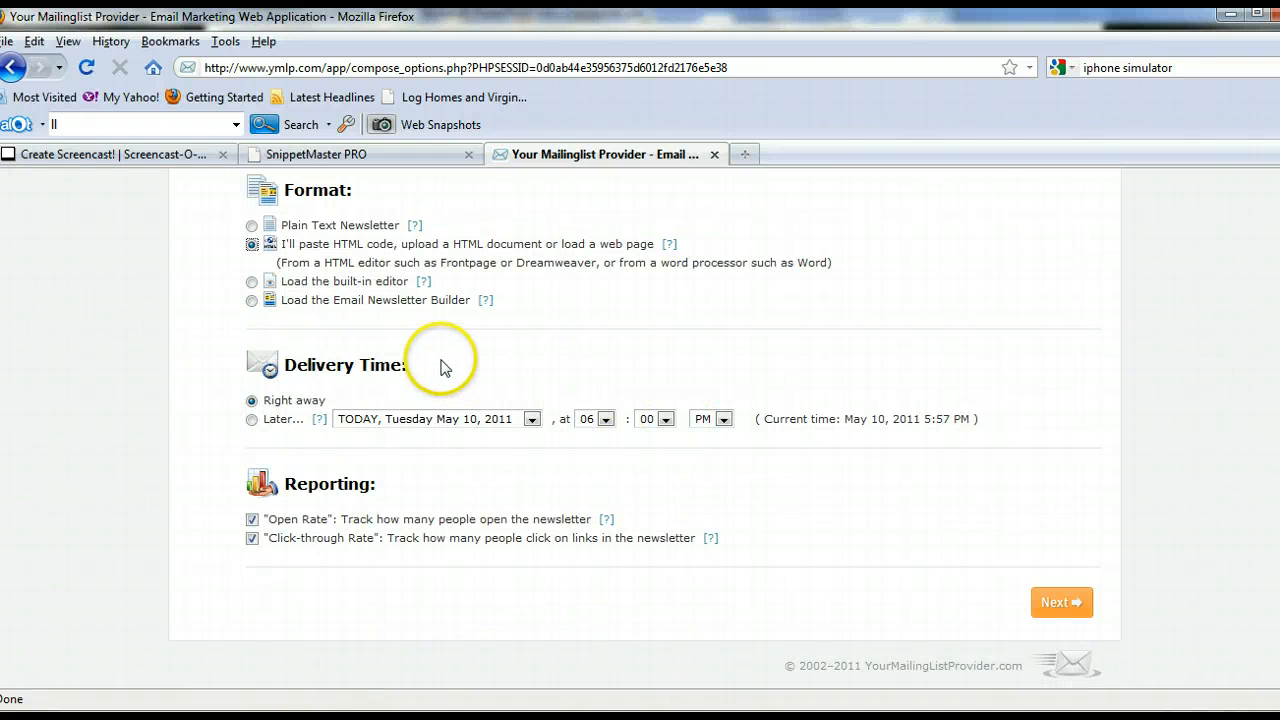
{"action": "scroll", "coordinate": [386, 349], "scroll_direction": "up", "scroll_amount": 4}
{"action": "scroll", "coordinate": [360, 588], "scroll_direction": "down", "scroll_amount": 2}
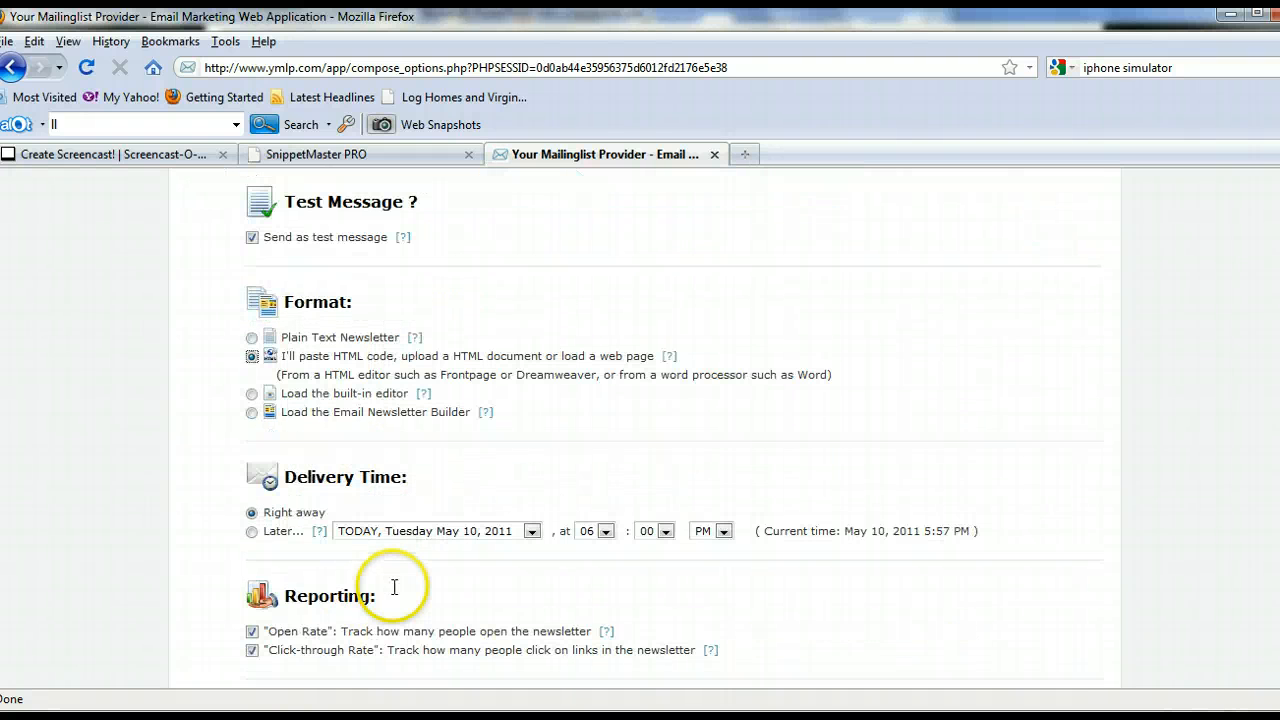
{"action": "scroll", "coordinate": [671, 543], "scroll_direction": "down", "scroll_amount": 2}
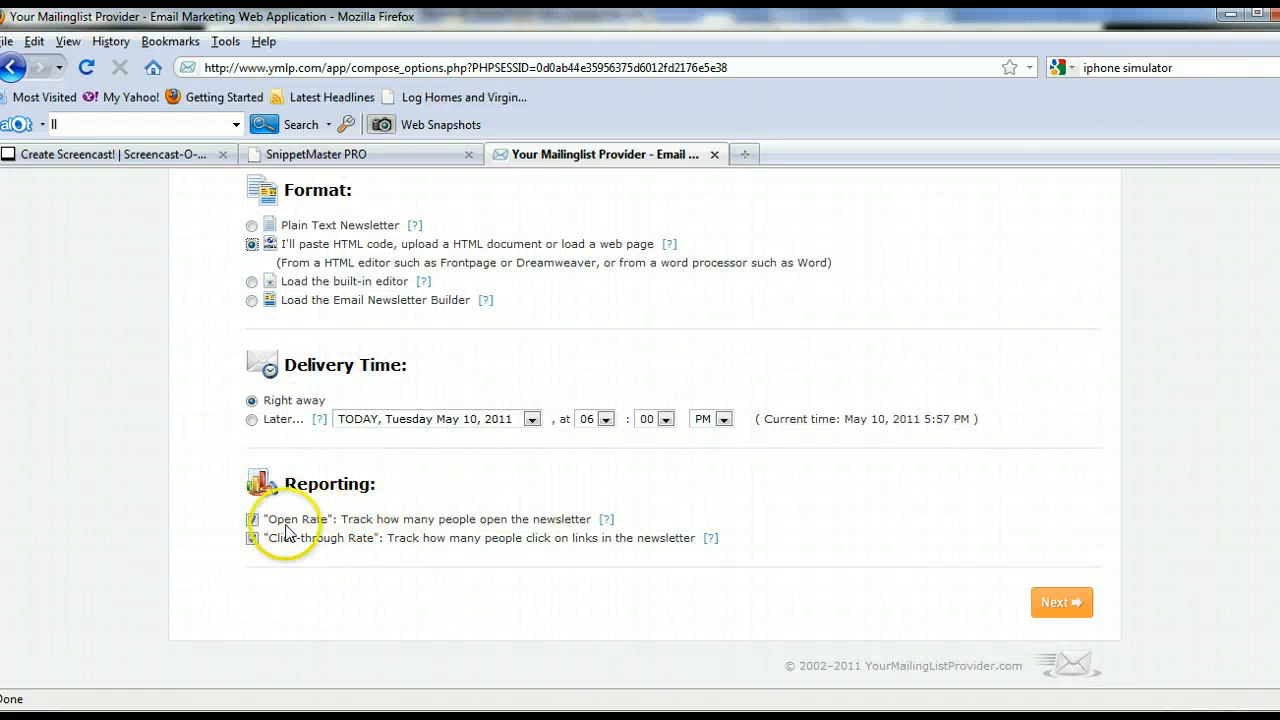
{"action": "left_click", "coordinate": [1062, 602]}
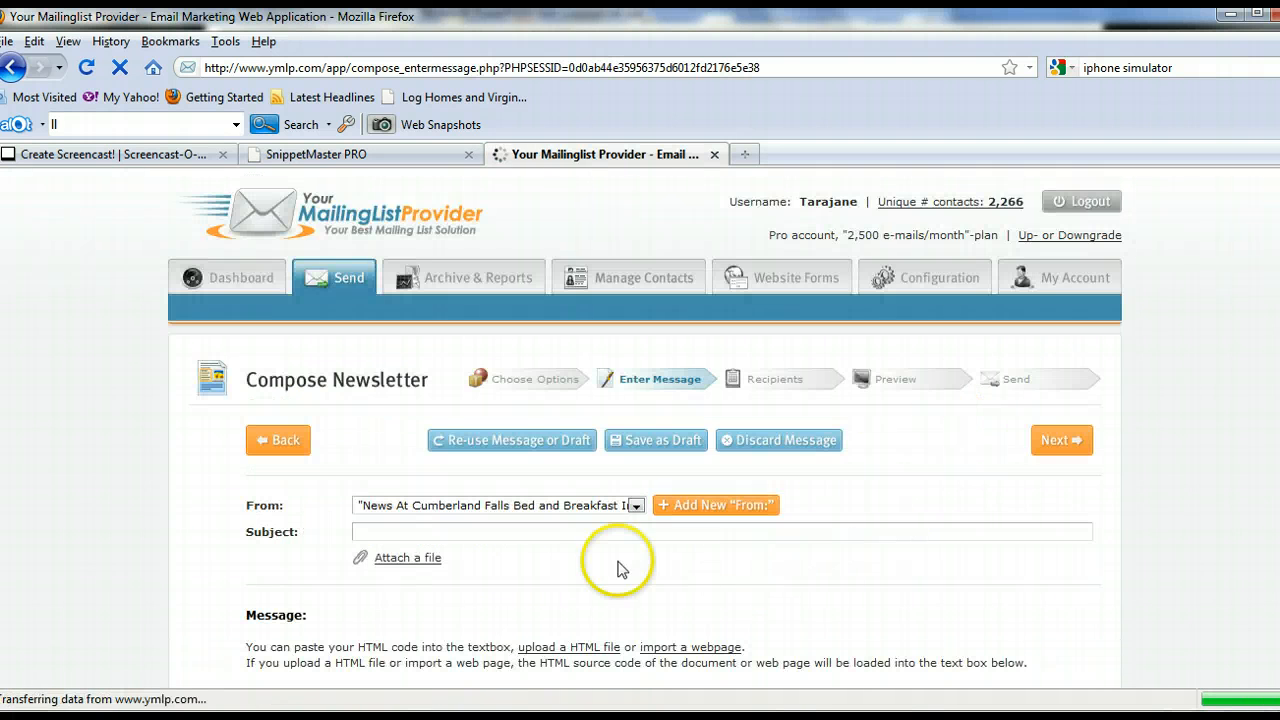
- Enter "Spring News from Cumberland Falls (May 2011)" as the newsletter's subject
{"action": "left_click", "coordinate": [389, 531]}
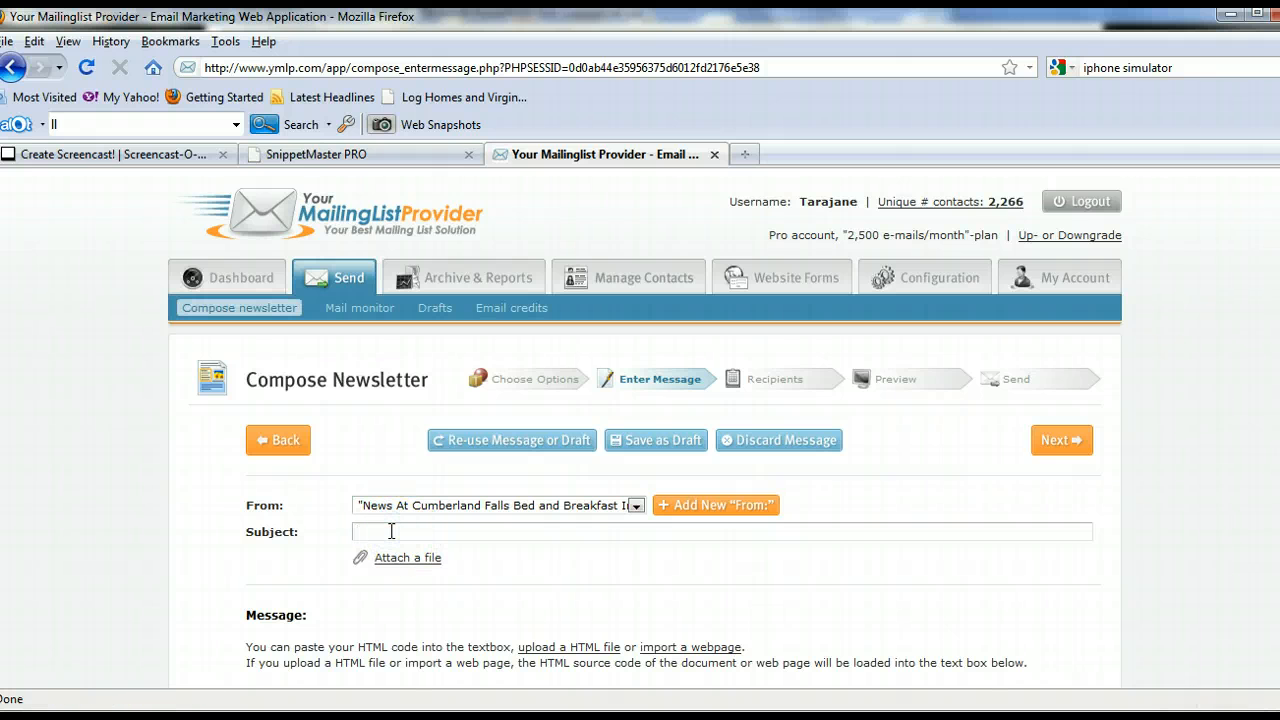
{"action": "type", "text": "Spri"}
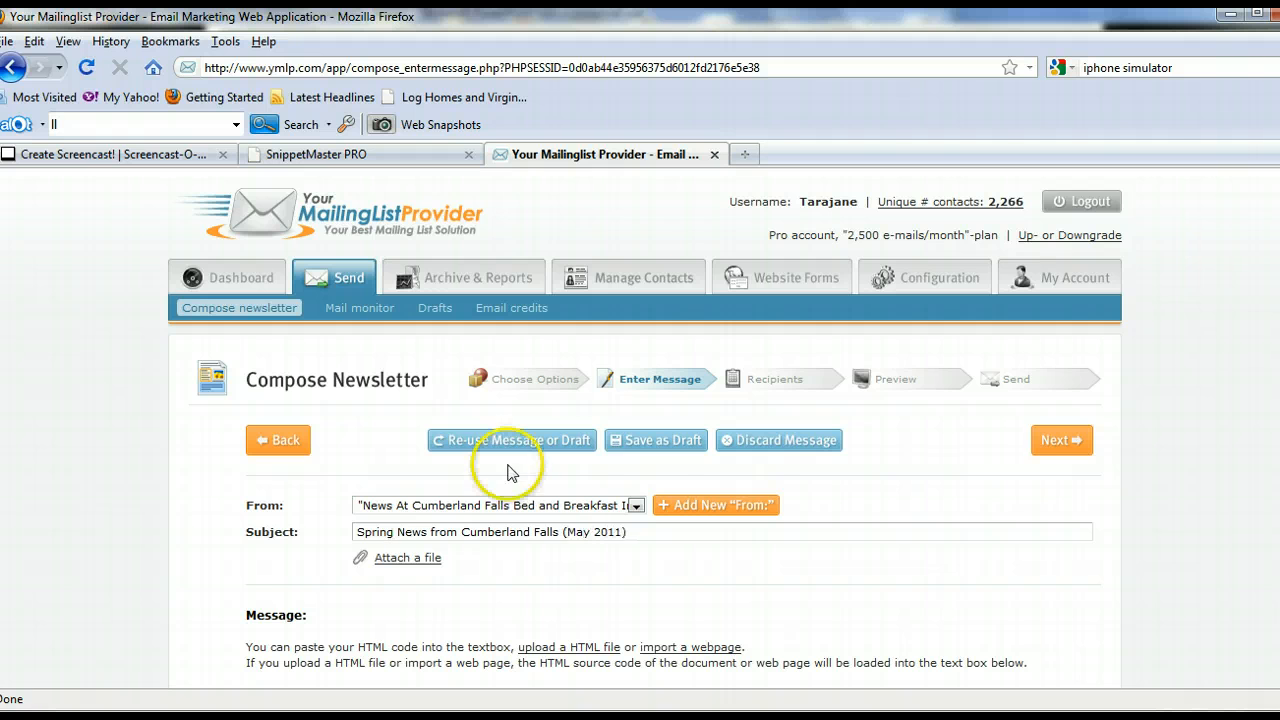
{"action": "scroll", "coordinate": [766, 505], "scroll_direction": "down", "scroll_amount": 3}
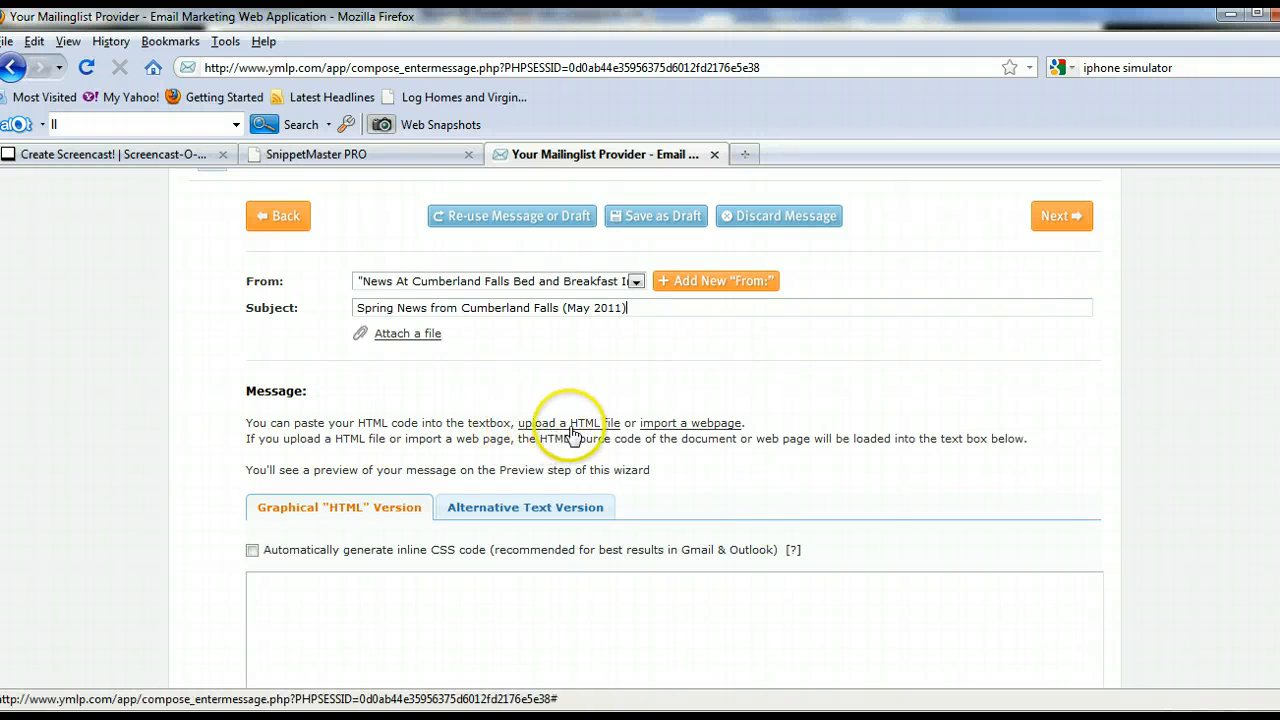
{"action": "left_click", "coordinate": [685, 425]}
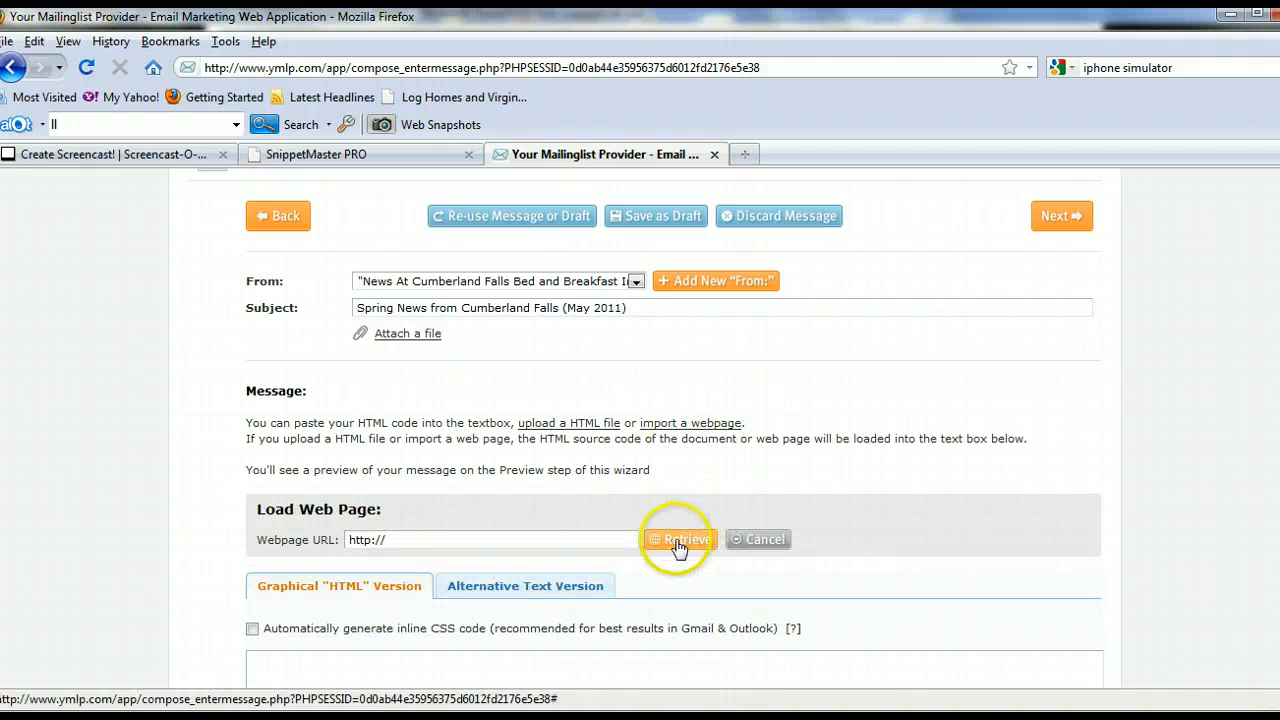
{"action": "right_click", "coordinate": [421, 538]}
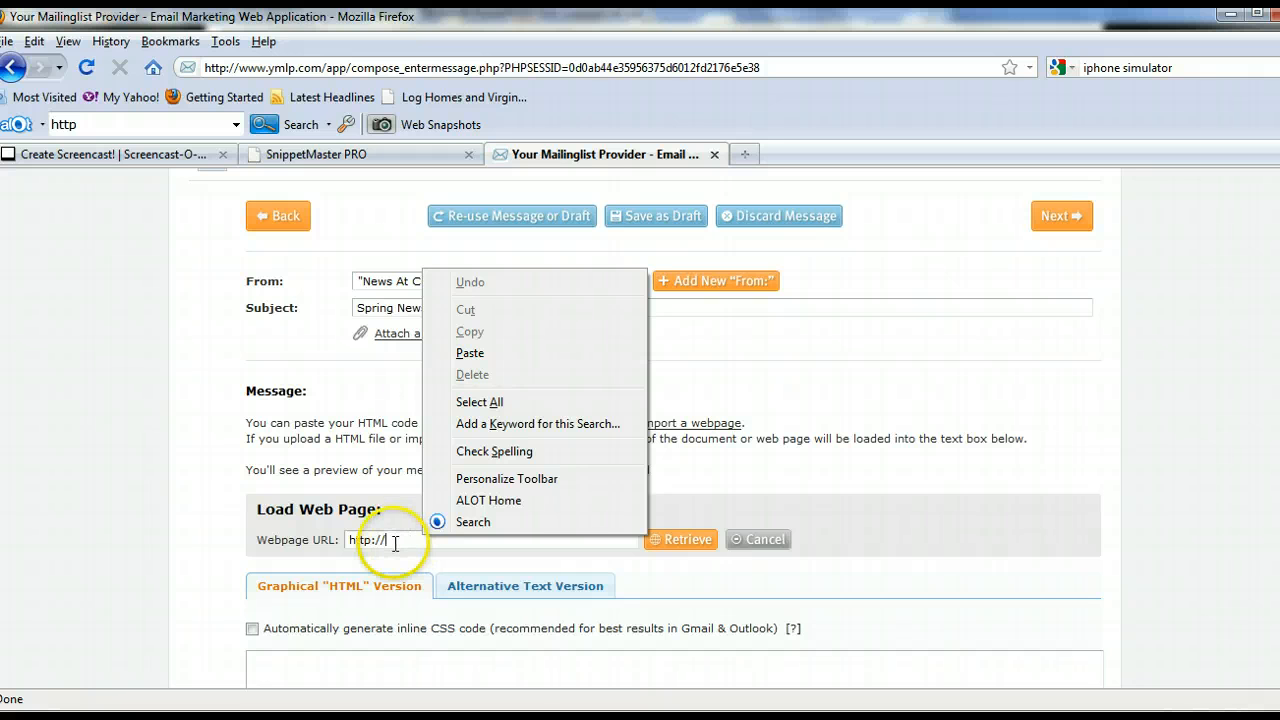
{"action": "left_click", "coordinate": [470, 354]}
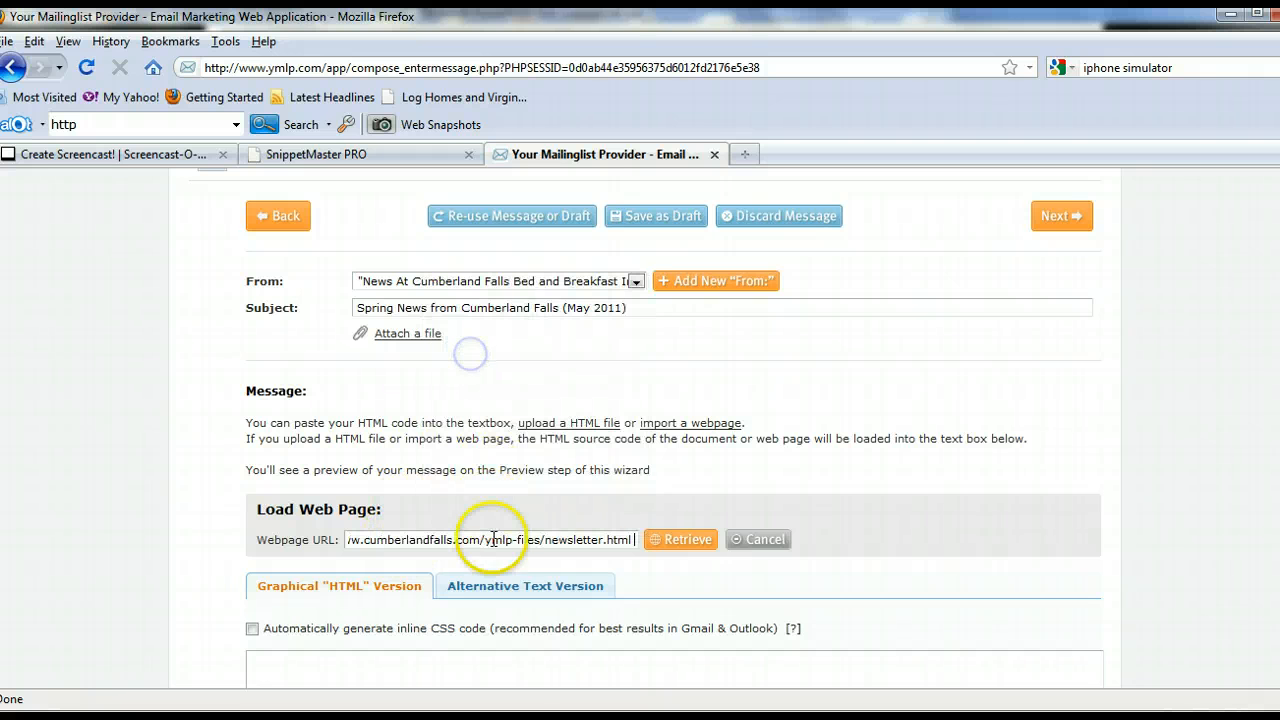
{"action": "left_click", "coordinate": [686, 540]}
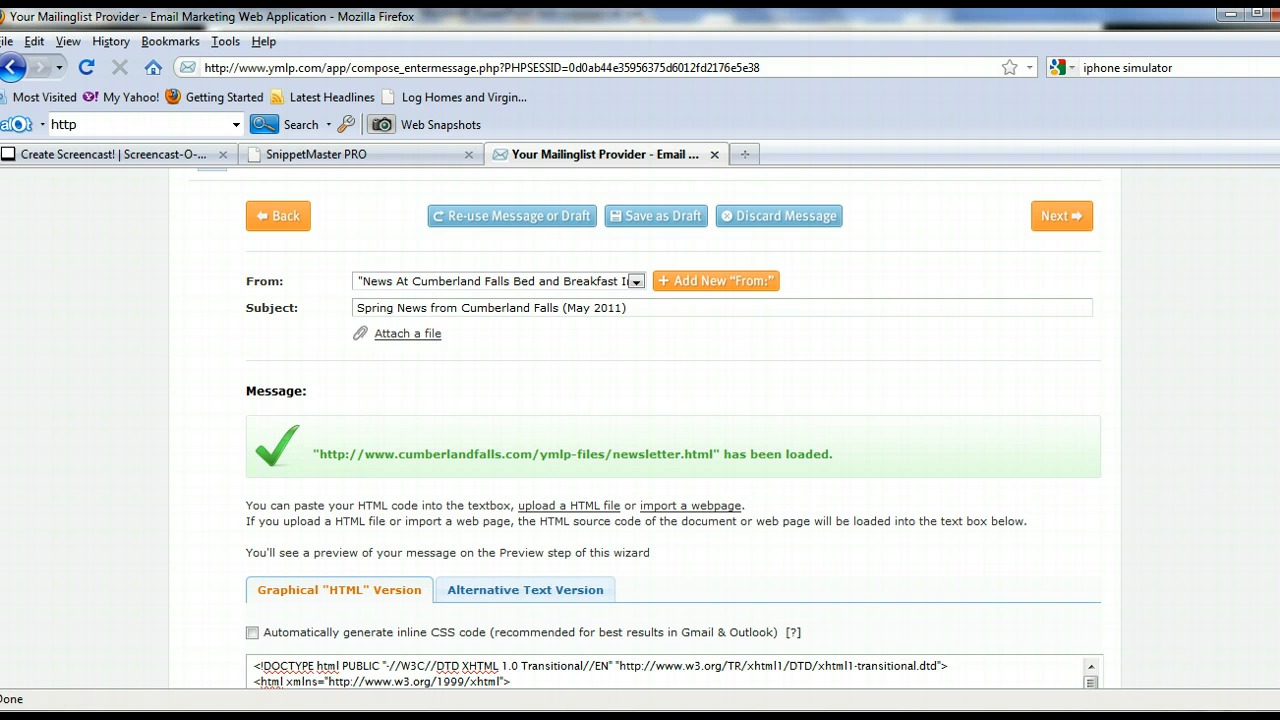
- Continue past the loaded HTML code and the configured test recipients to the newsletter's preview stage
{"action": "scroll", "coordinate": [1246, 637], "scroll_direction": "down", "scroll_amount": 4}
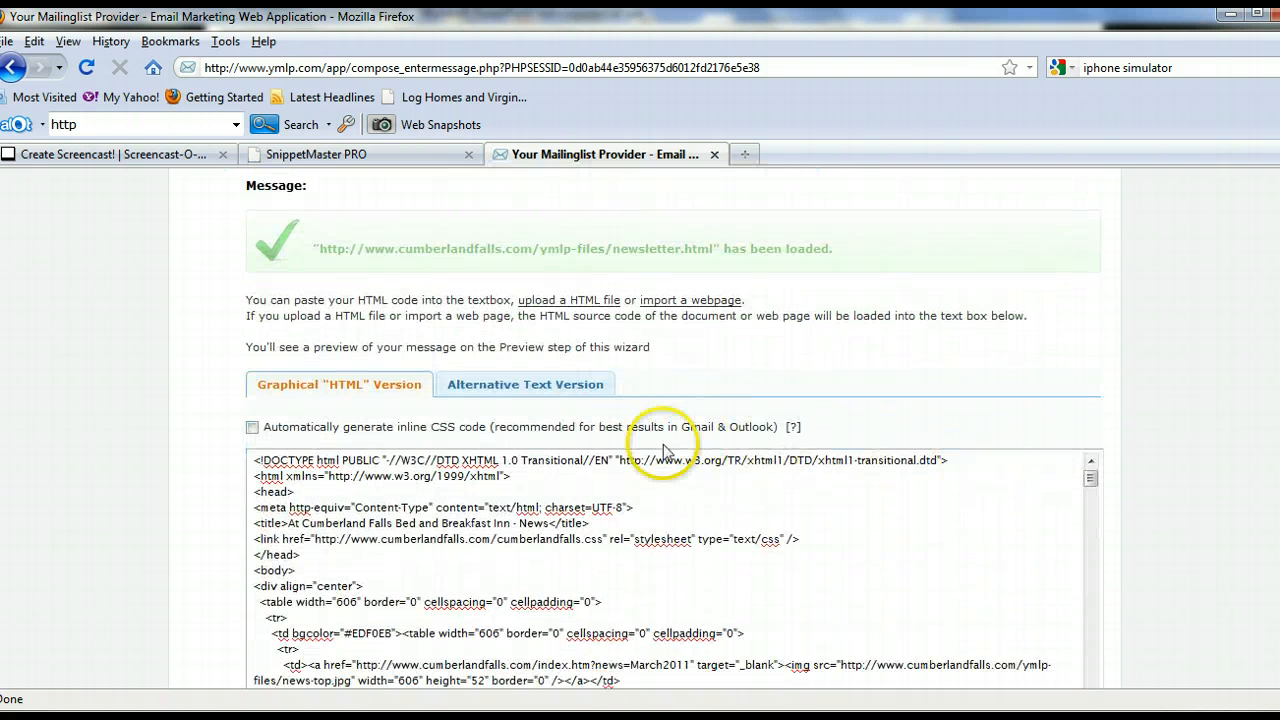
{"action": "scroll", "coordinate": [663, 452], "scroll_direction": "down", "scroll_amount": 1}
{"action": "scroll", "coordinate": [851, 506], "scroll_direction": "down", "scroll_amount": 3}
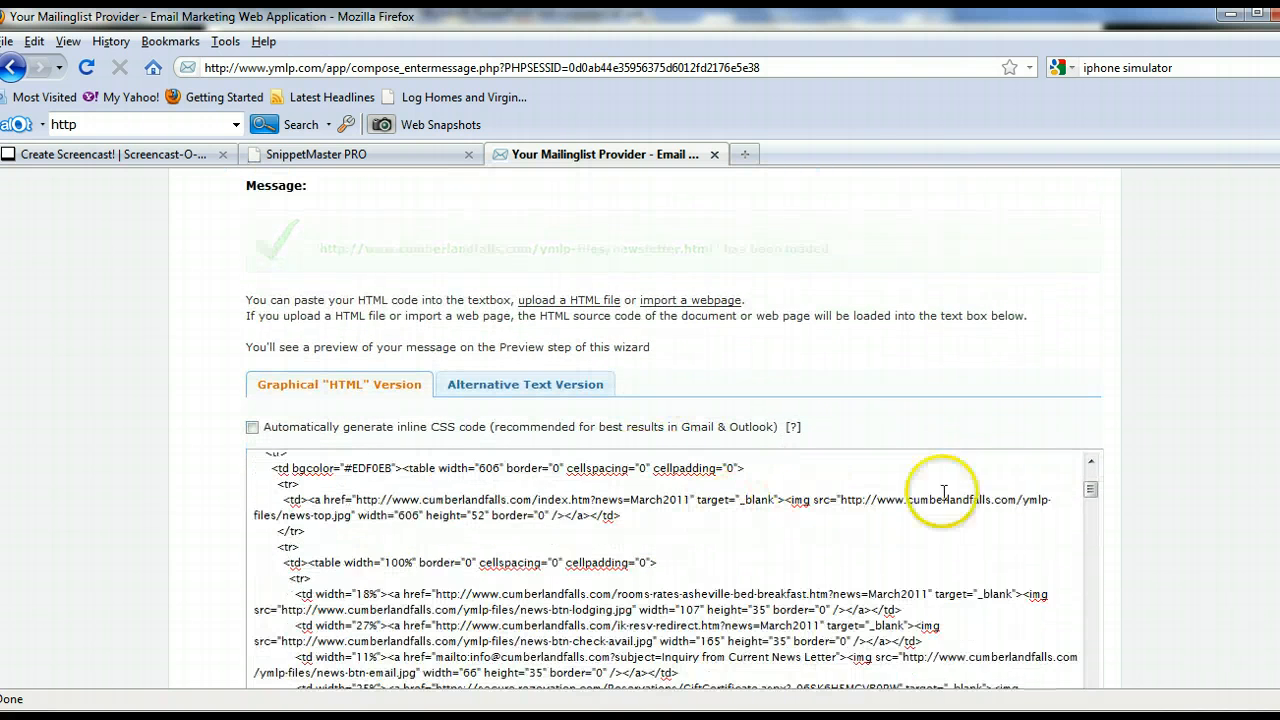
{"action": "scroll", "coordinate": [1150, 514], "scroll_direction": "down", "scroll_amount": 4}
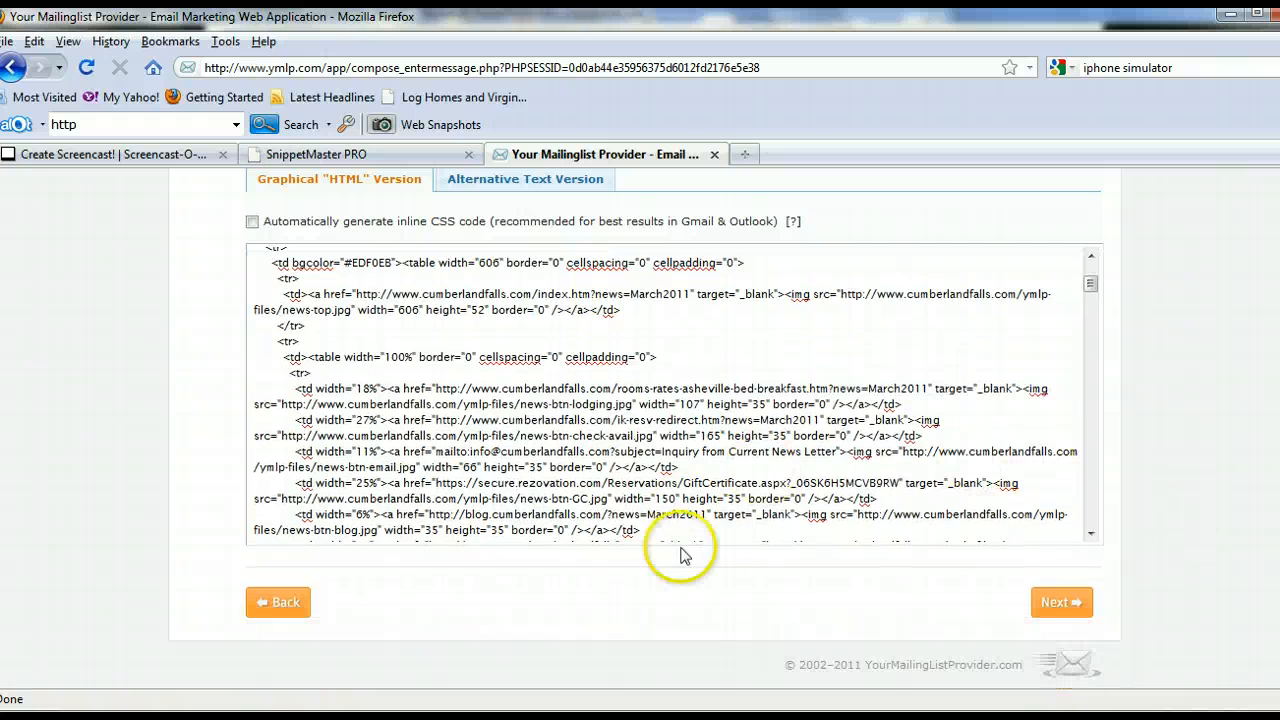
{"action": "left_click", "coordinate": [1060, 606]}
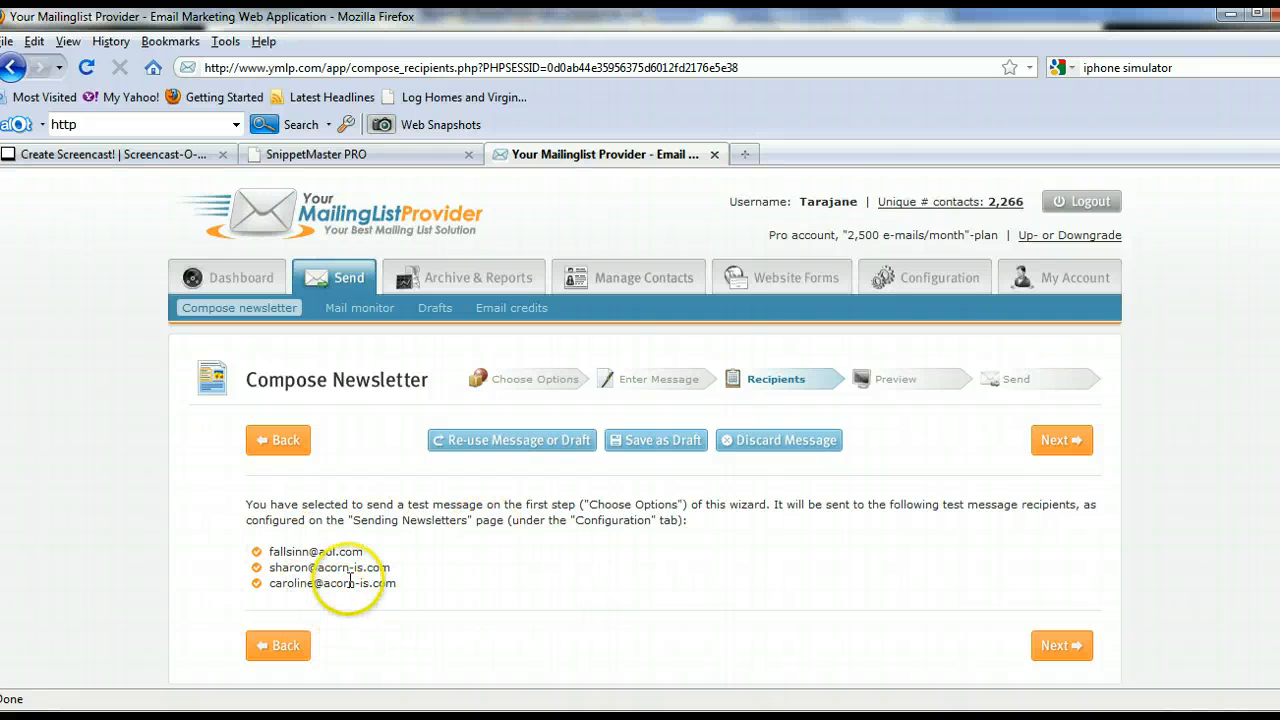
{"action": "left_click", "coordinate": [1061, 648]}
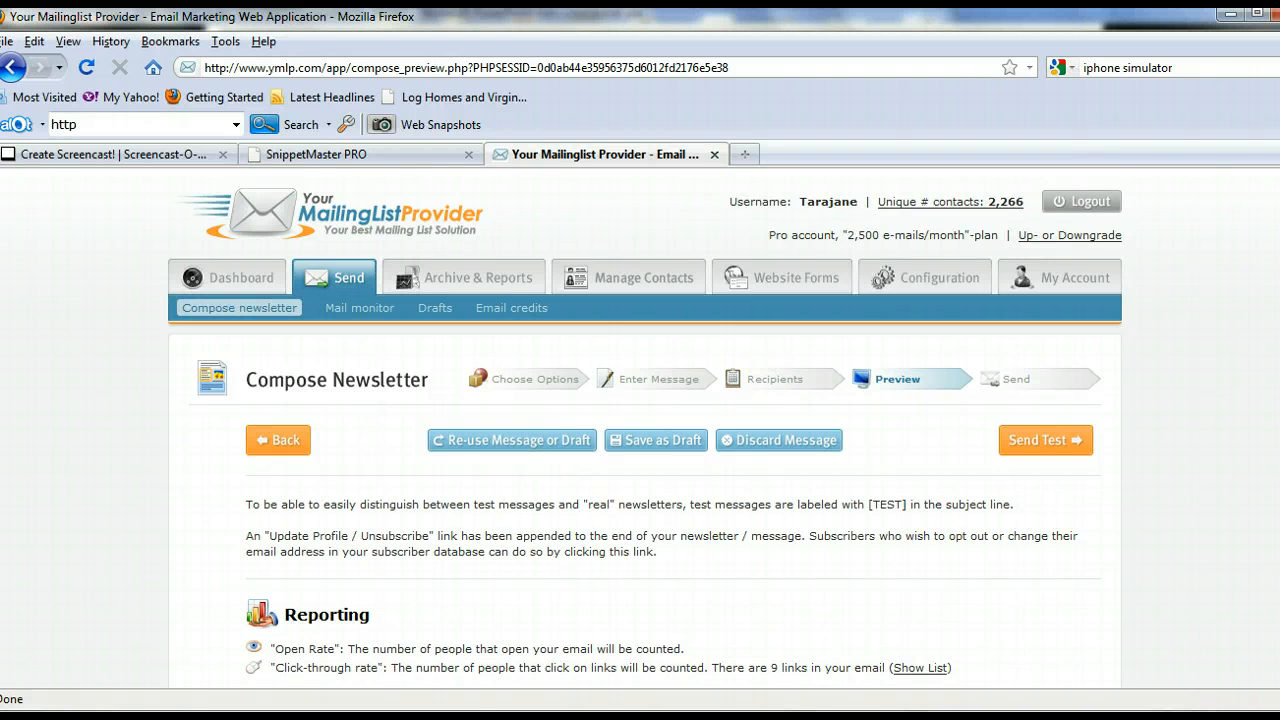
- Review the reporting details, settings and full HTML message preview down to the end of the newsletter
{"action": "scroll", "coordinate": [1243, 663], "scroll_direction": "down", "scroll_amount": 5}
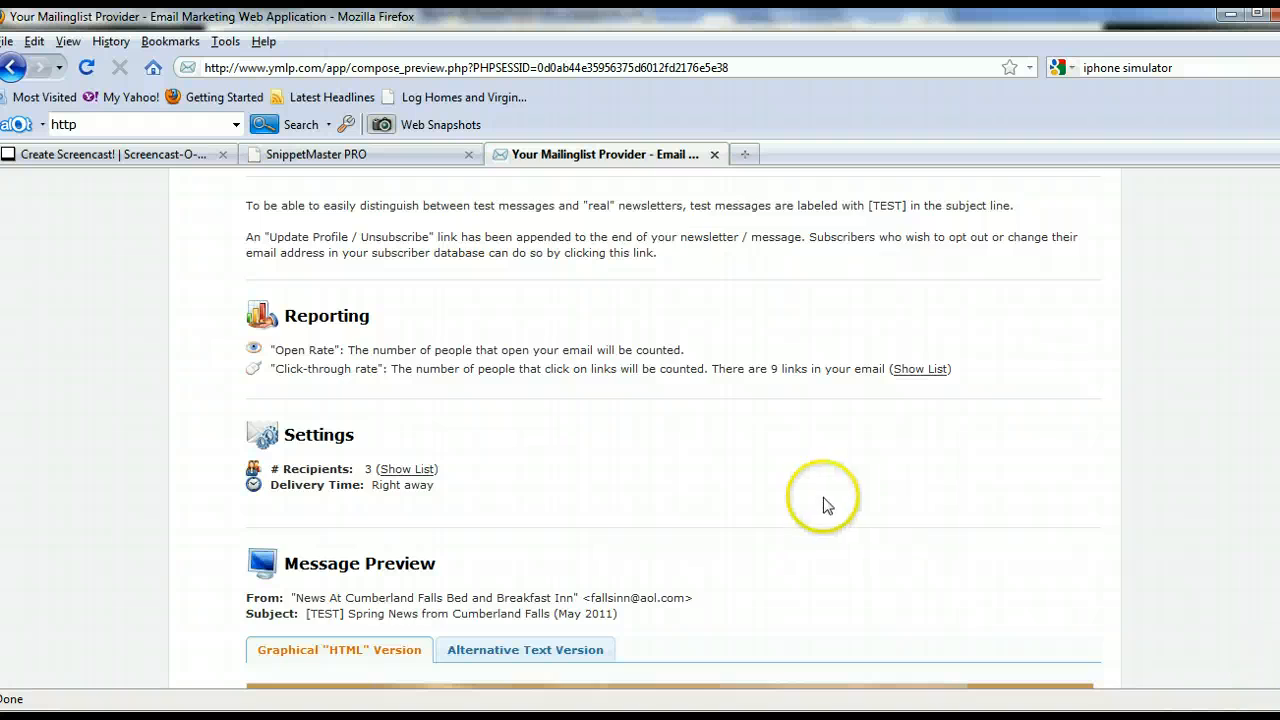
{"action": "scroll", "coordinate": [823, 497], "scroll_direction": "down", "scroll_amount": 3}
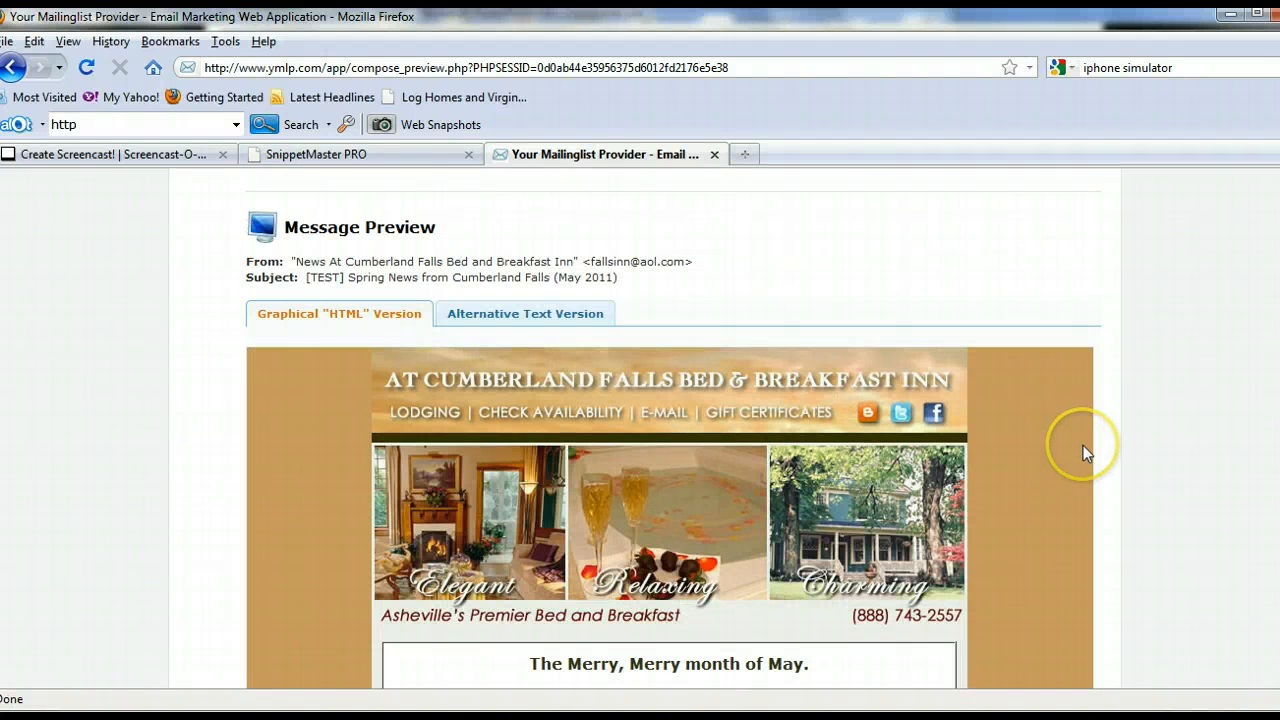
{"action": "scroll", "coordinate": [1083, 445], "scroll_direction": "down", "scroll_amount": 3}
{"action": "scroll", "coordinate": [1079, 463], "scroll_direction": "down", "scroll_amount": 1}
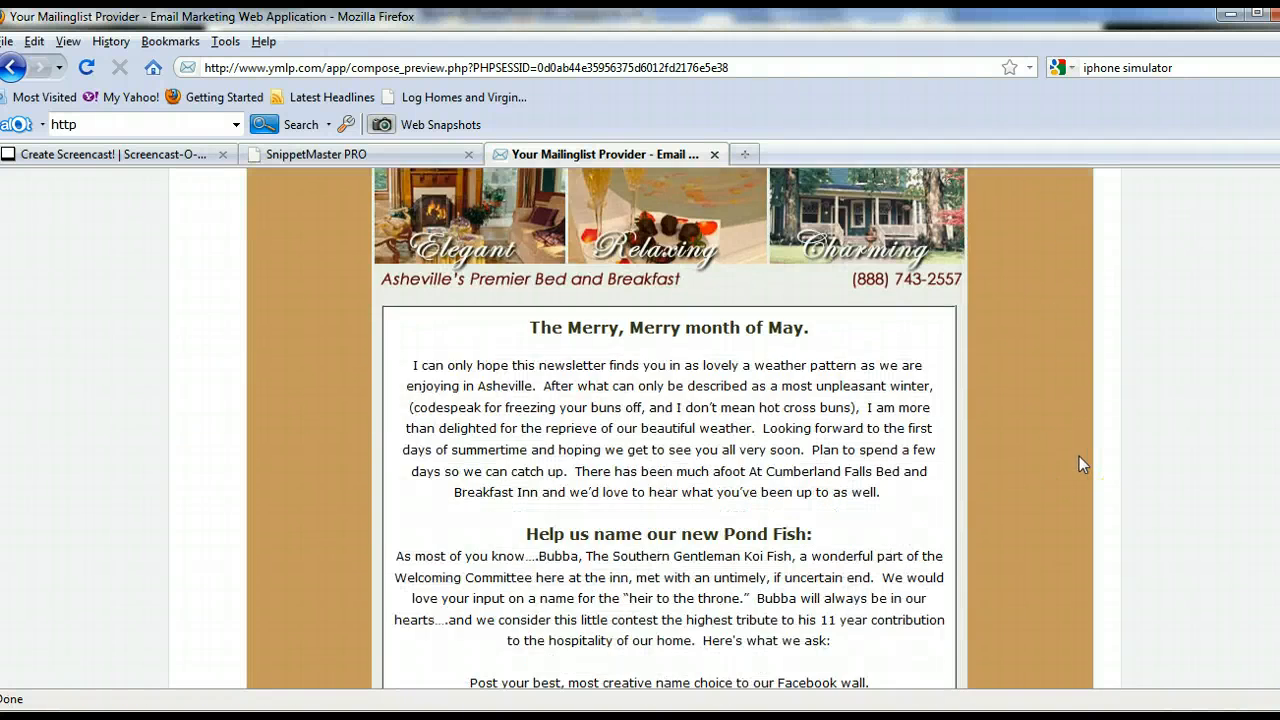
{"action": "scroll", "coordinate": [1079, 463], "scroll_direction": "down", "scroll_amount": 1}
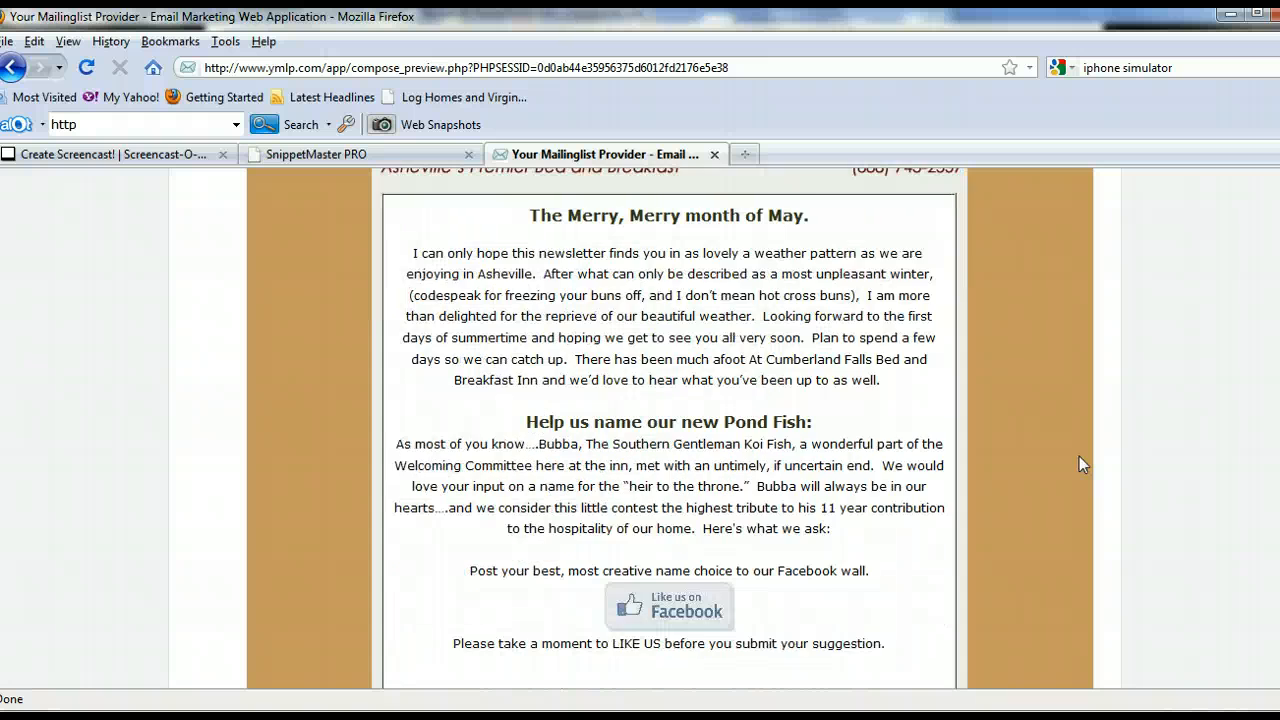
{"action": "scroll", "coordinate": [1079, 456], "scroll_direction": "down", "scroll_amount": 2}
{"action": "scroll", "coordinate": [1052, 466], "scroll_direction": "down", "scroll_amount": 10}
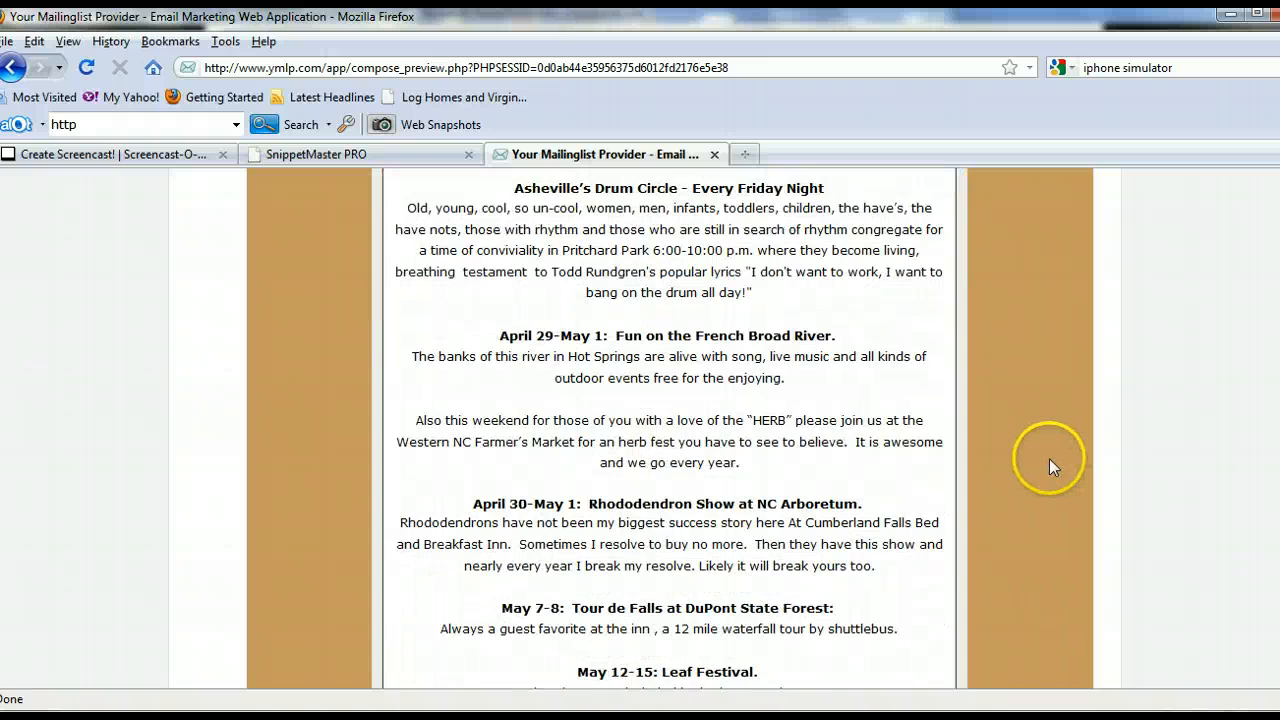
{"action": "scroll", "coordinate": [1050, 460], "scroll_direction": "down", "scroll_amount": 5}
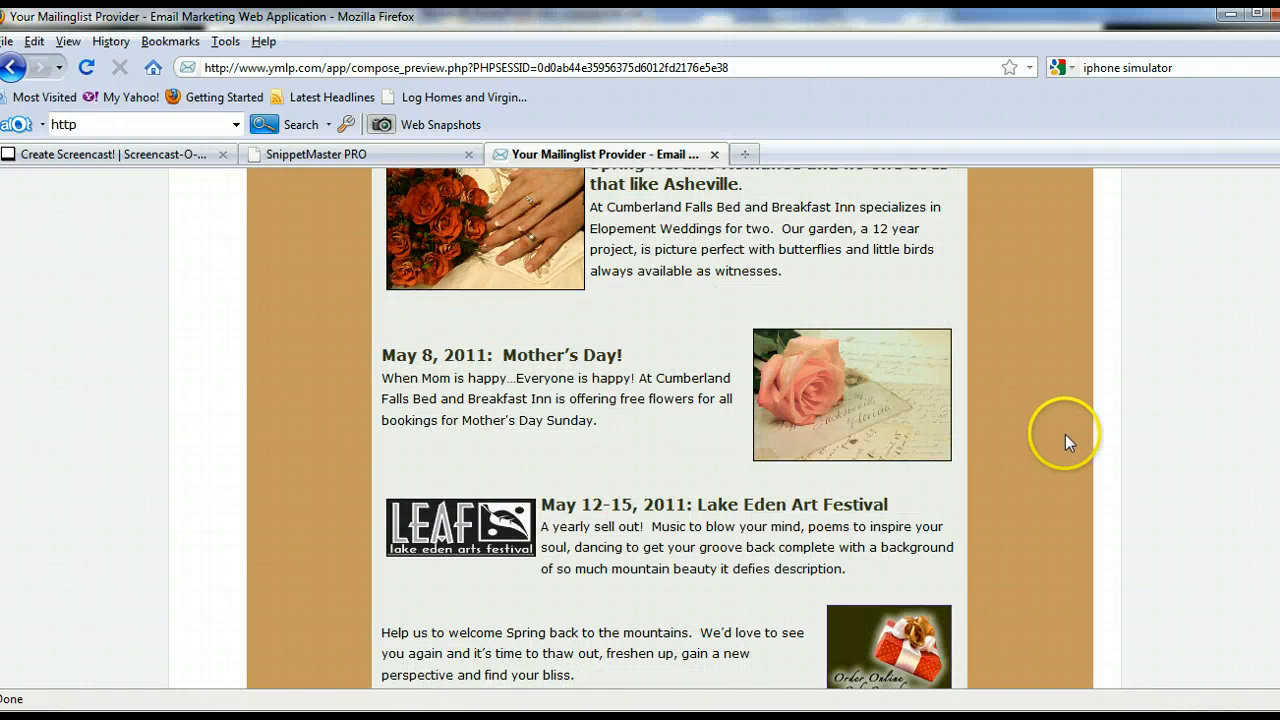
{"action": "scroll", "coordinate": [1065, 434], "scroll_direction": "down", "scroll_amount": 6}
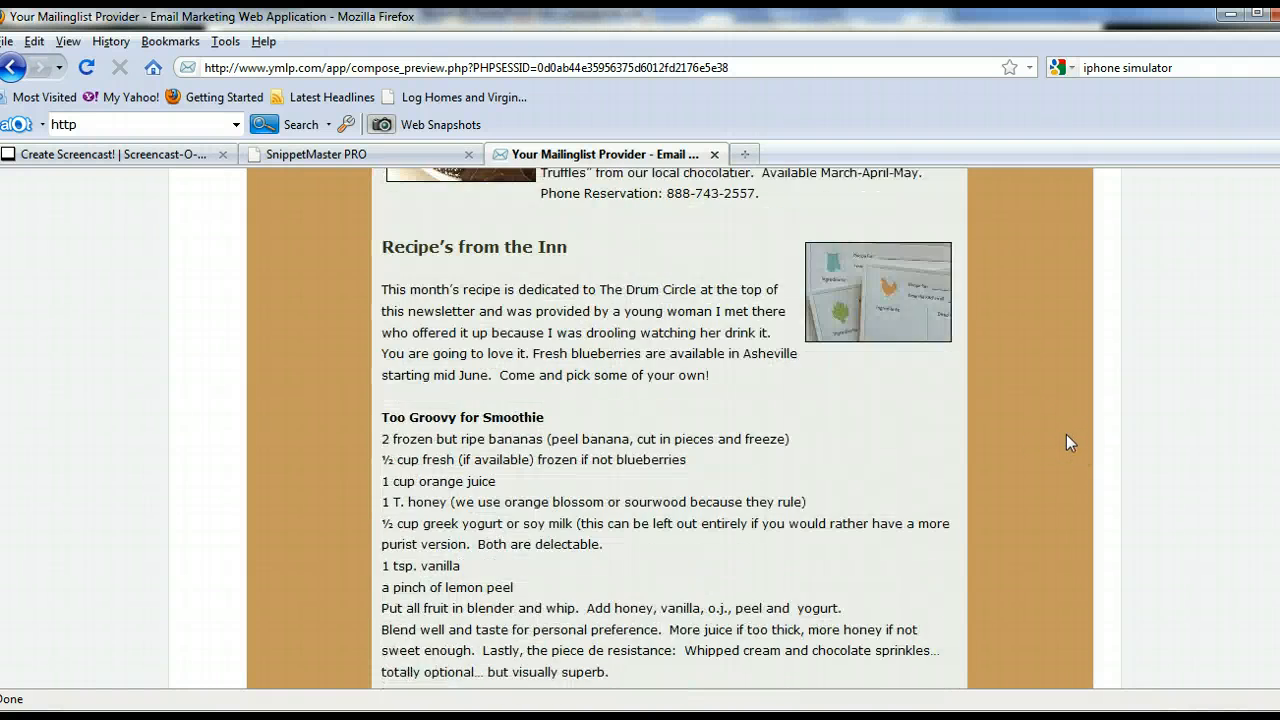
{"action": "scroll", "coordinate": [1066, 434], "scroll_direction": "down", "scroll_amount": 5}
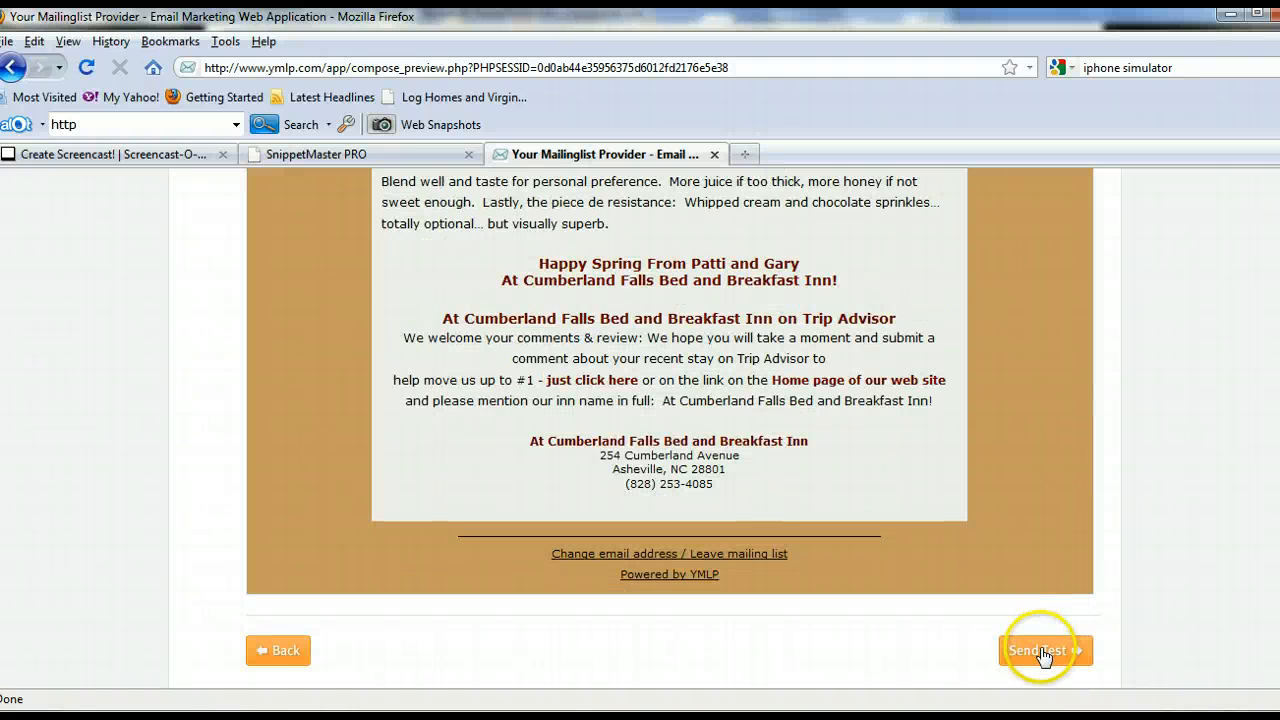